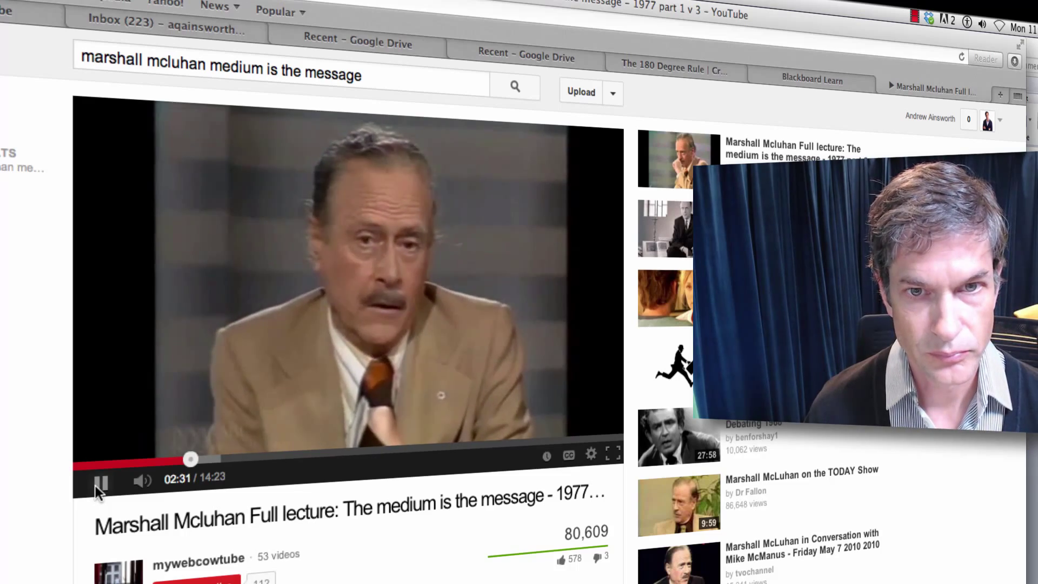
Pause the Marshall McLuhan lecture playing on YouTube
left_click(96, 484)
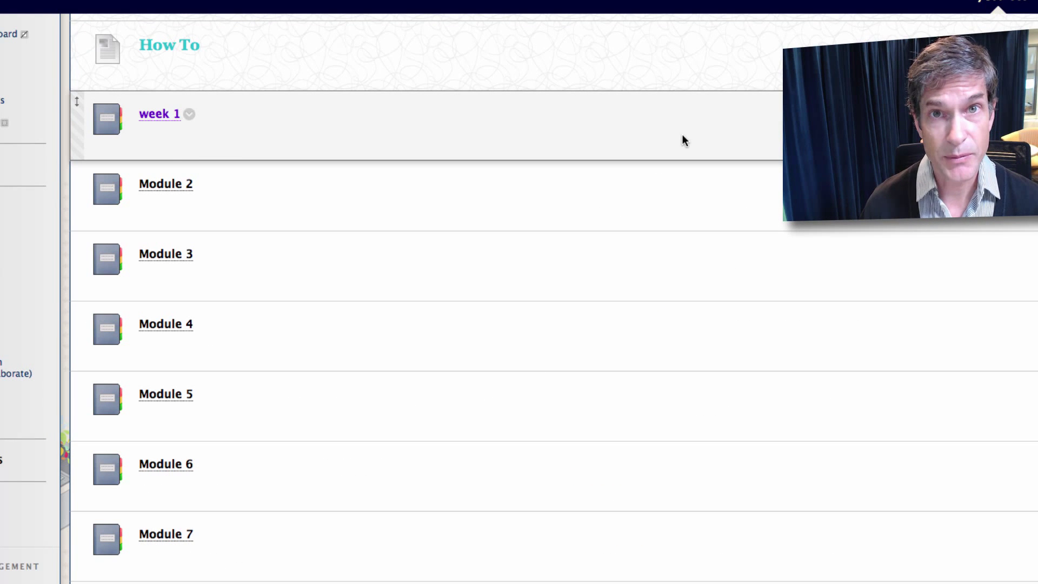
Open the week 1 module and scroll through its 180 Degree Rule item's video and quiz
left_click(159, 116)
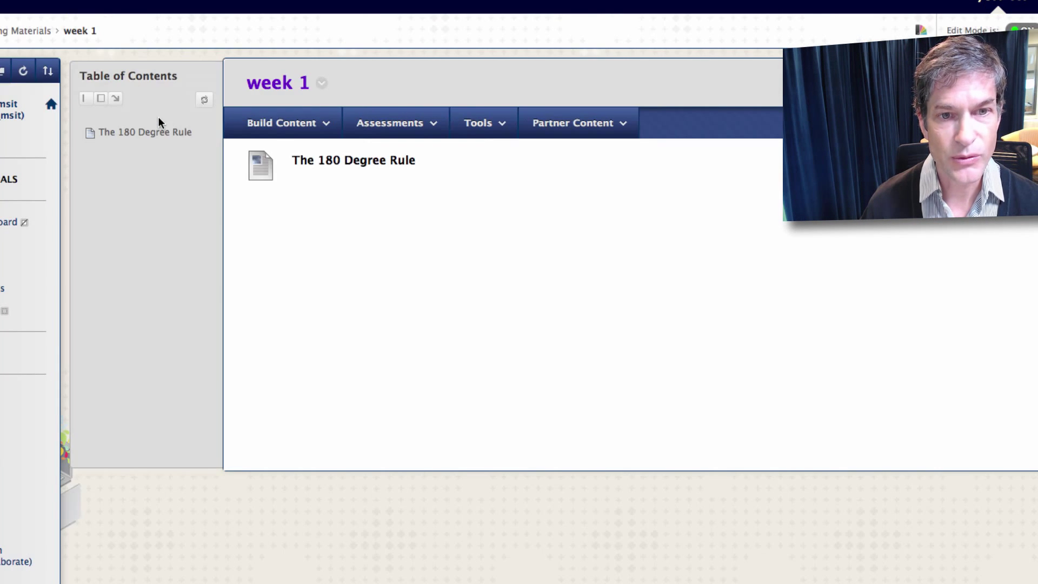
left_click(290, 121)
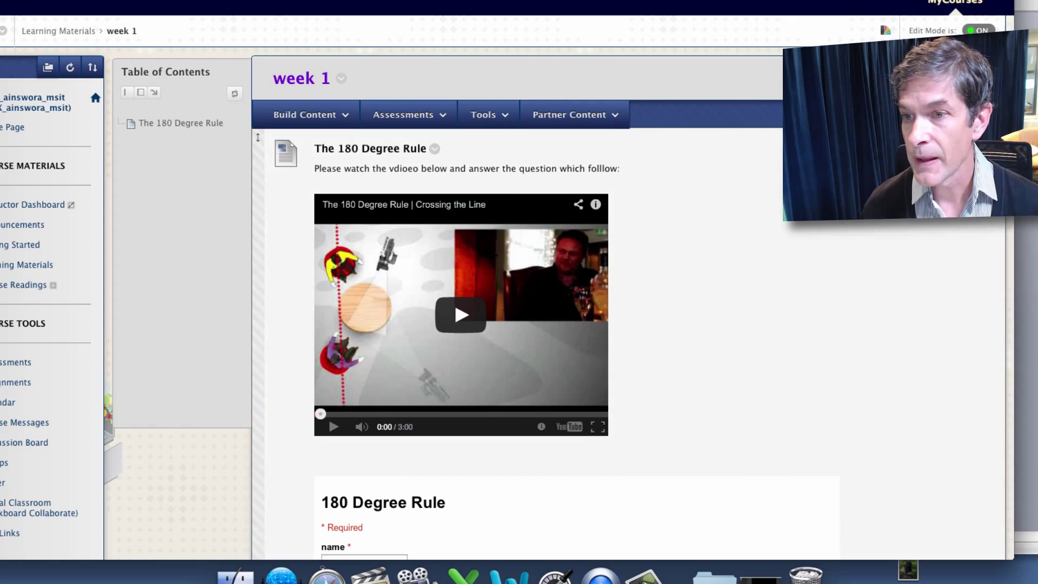
scroll(931, 294, "down", 5)
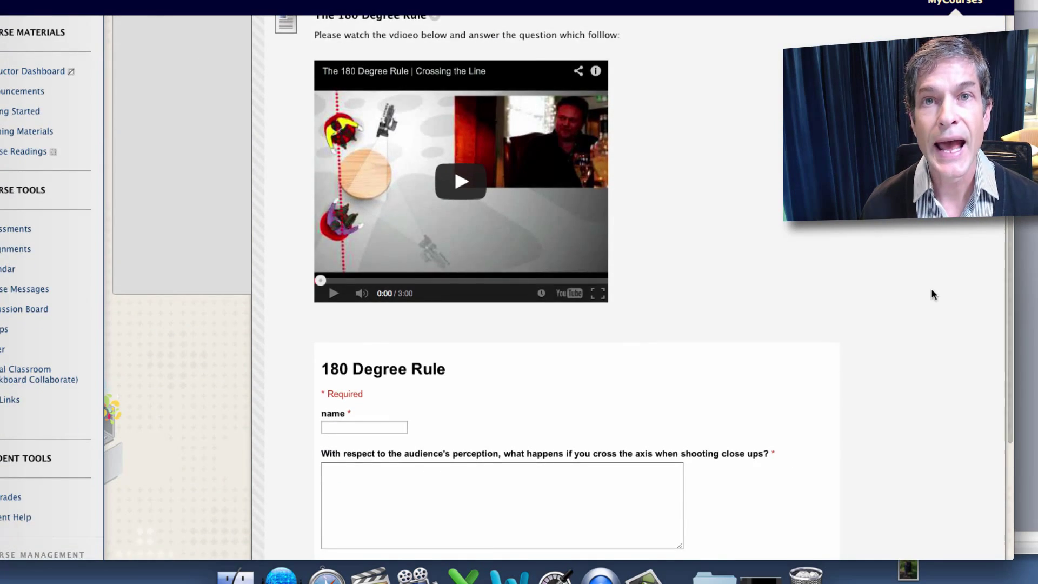
scroll(930, 292, "down", 5)
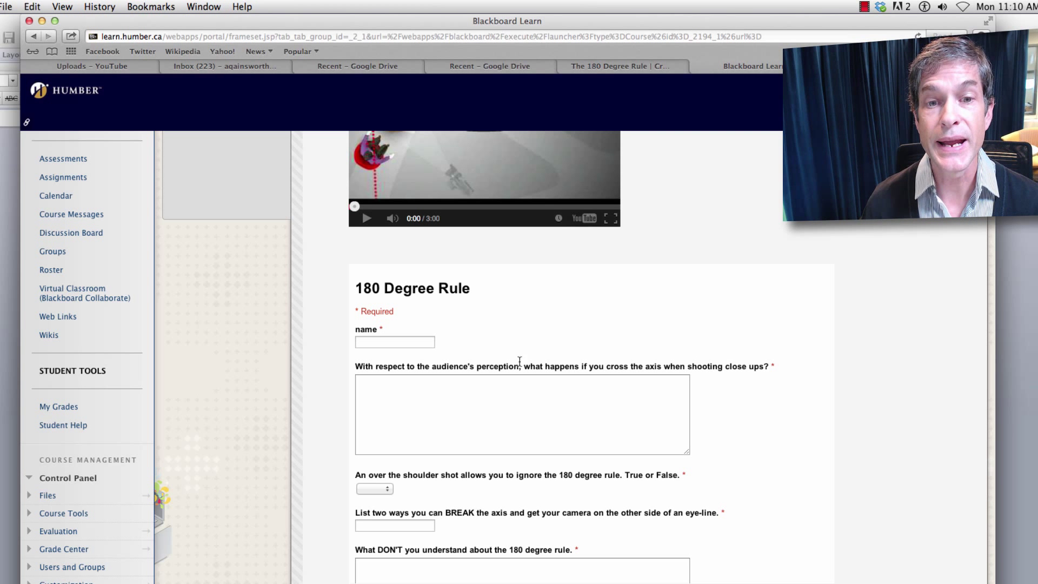
scroll(647, 392, "up", 5)
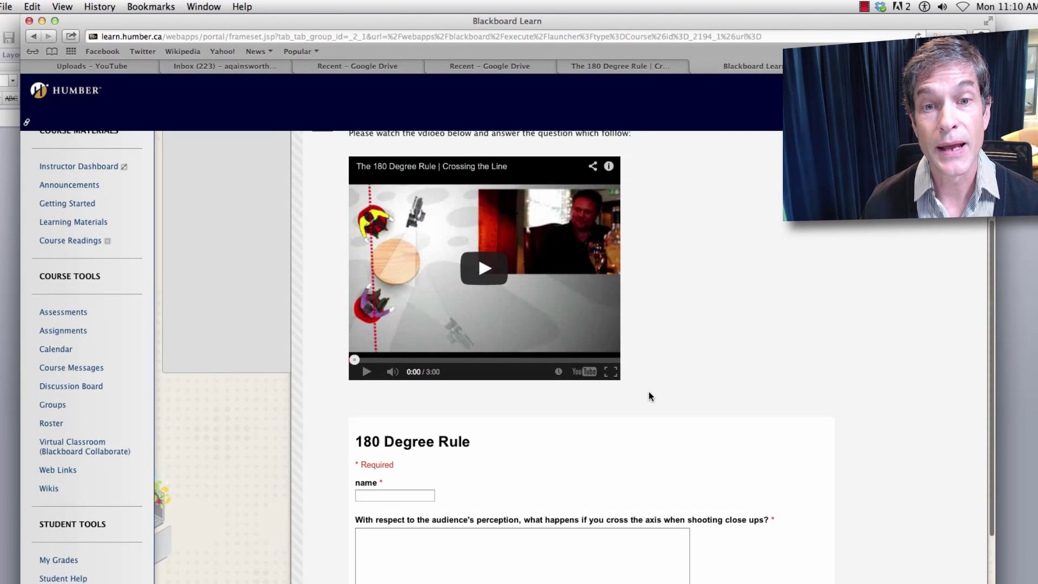
scroll(698, 313, "up", 4)
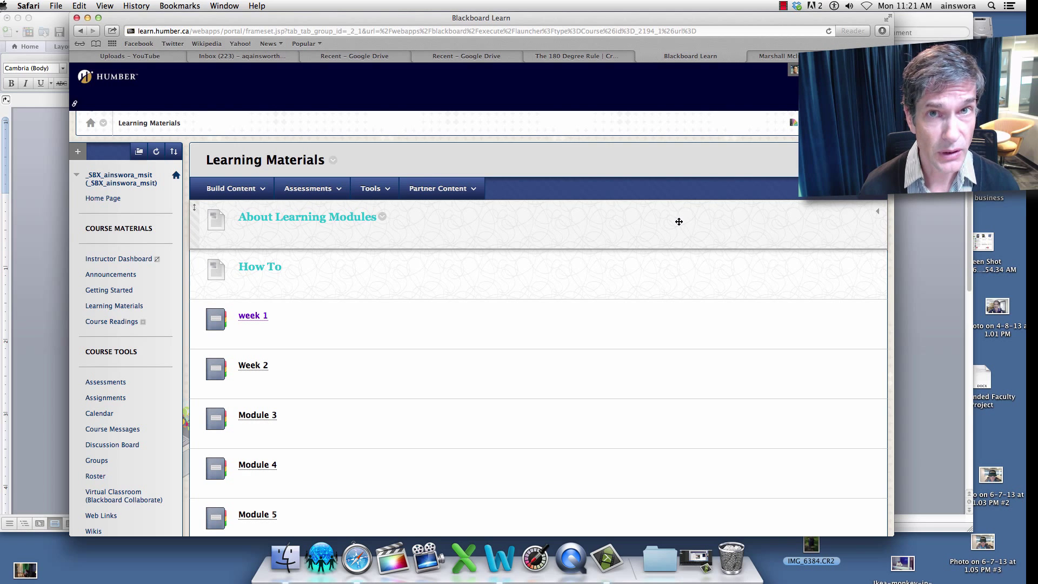
Create a new Week 2 content Item named '180 Degree Rule', fixing the 'Deghree' typo
left_click(253, 372)
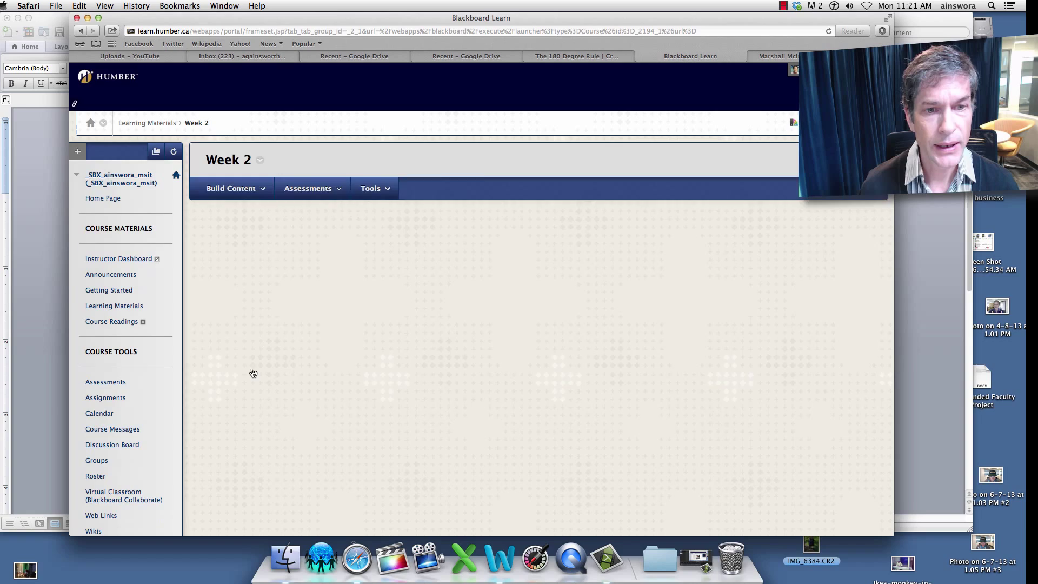
left_click(364, 184)
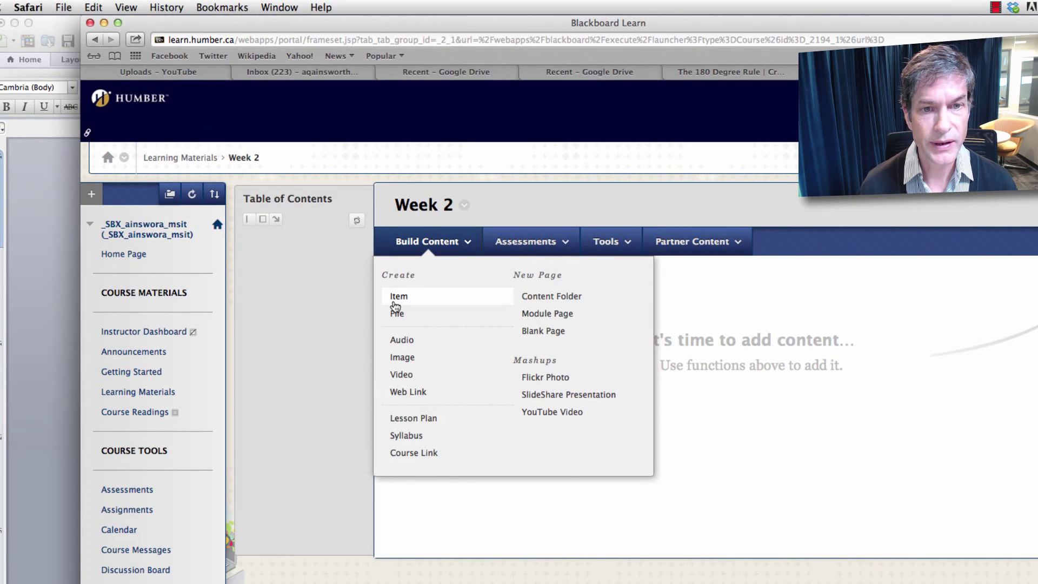
left_click(395, 299)
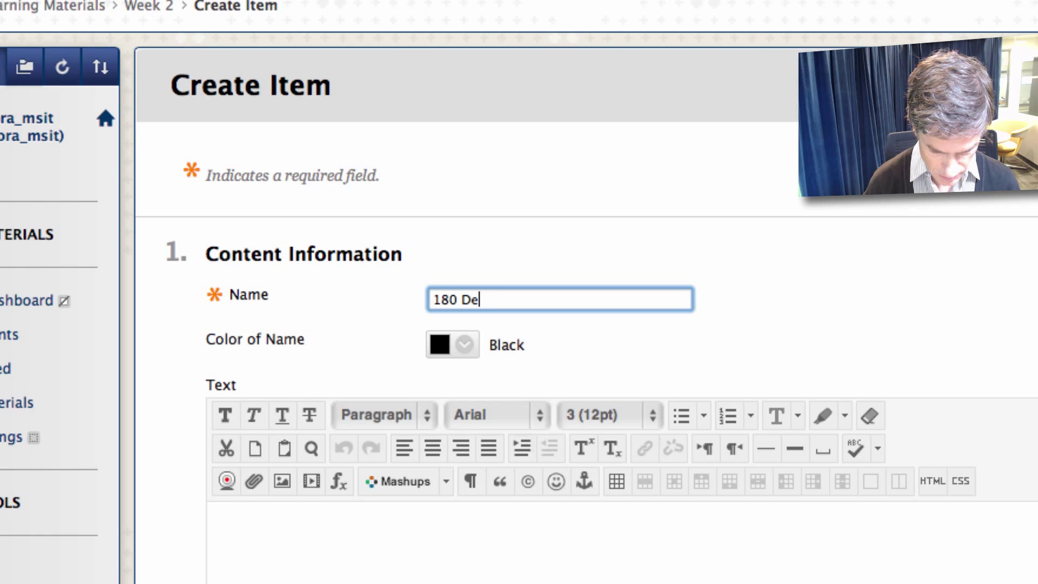
type("180 Deghree Rule")
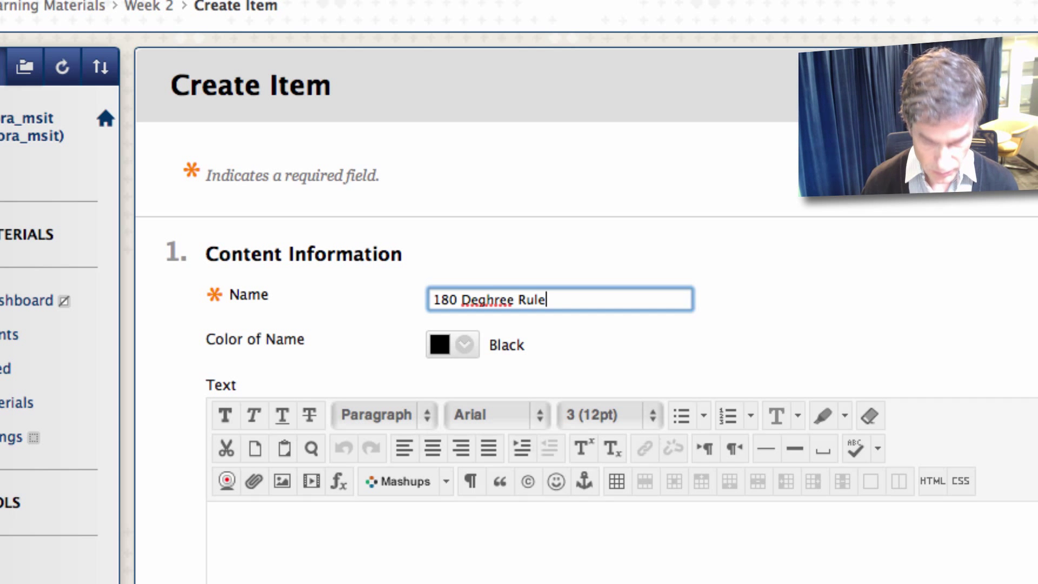
left_click(498, 300)
key("BackSpace")
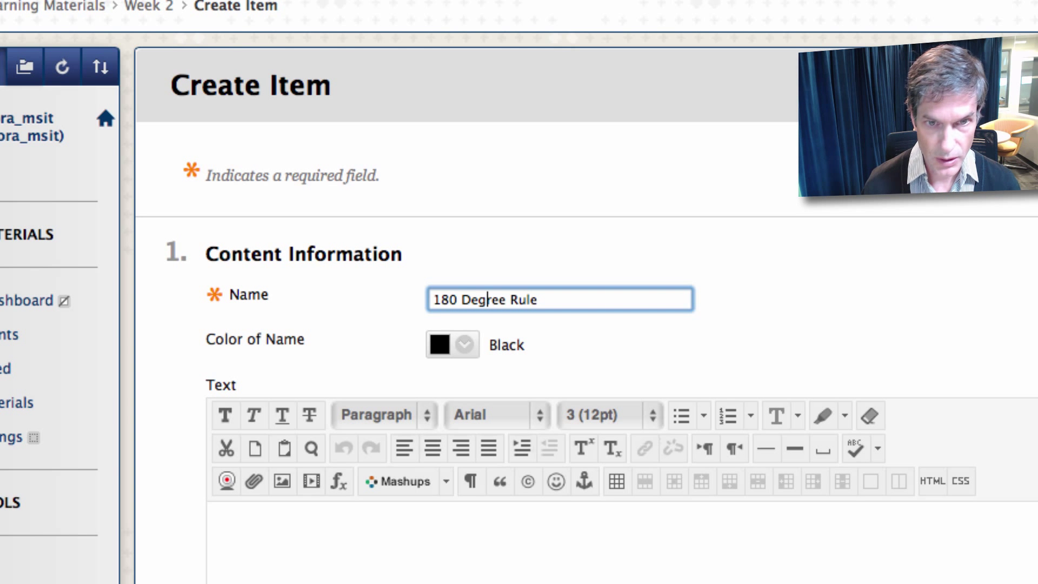
left_click(217, 520)
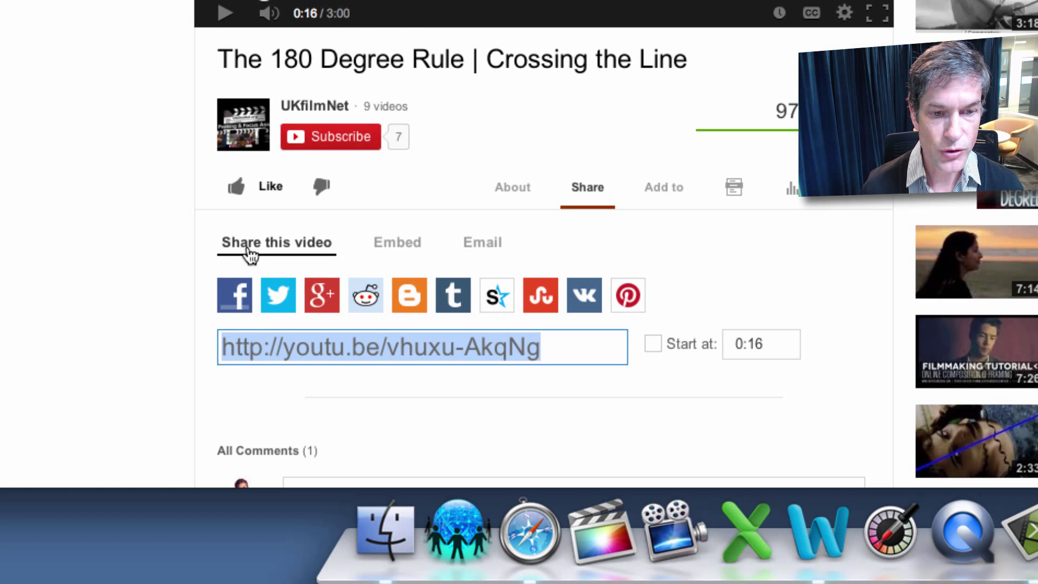
Select the youtu.be share link for 'The 180 Degree Rule | Crossing the Line' to copy it
left_click(587, 194)
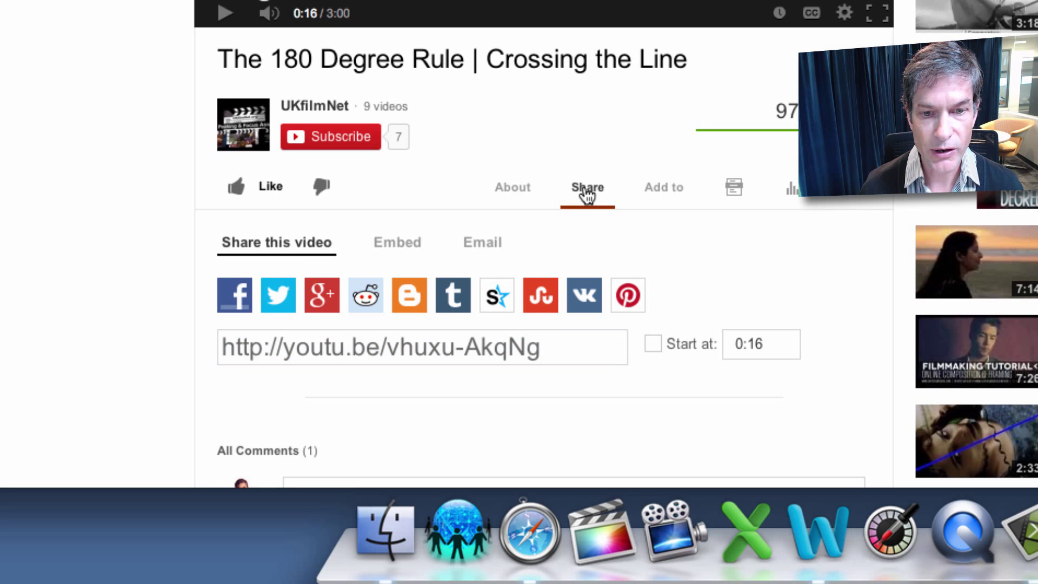
left_click(567, 350)
key("super+c")
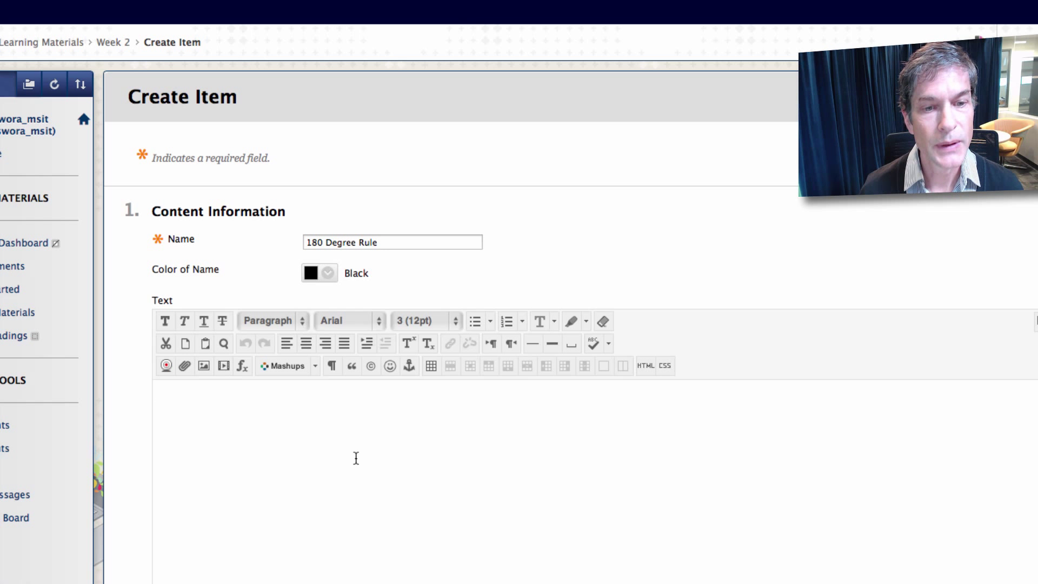
Paste the YouTube share link into the Embedded Media dialog and dismiss the resulting error alerts
left_click(223, 369)
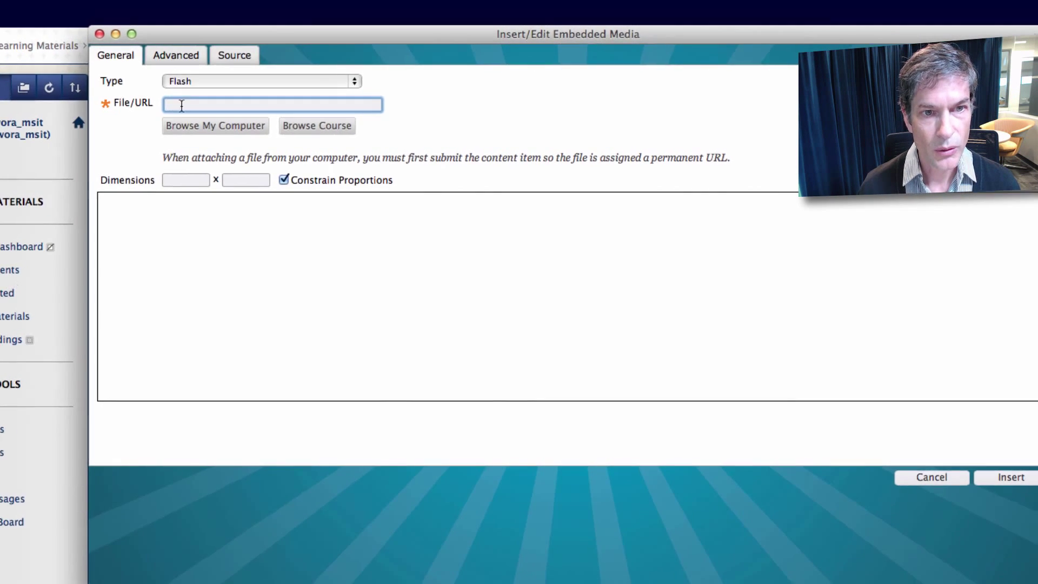
key("super+v")
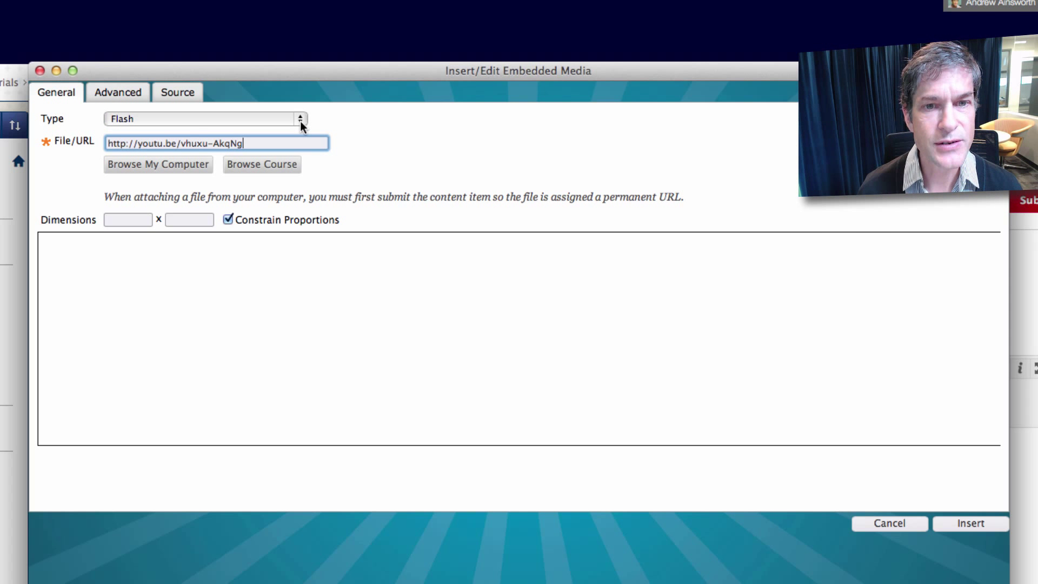
left_click(970, 522)
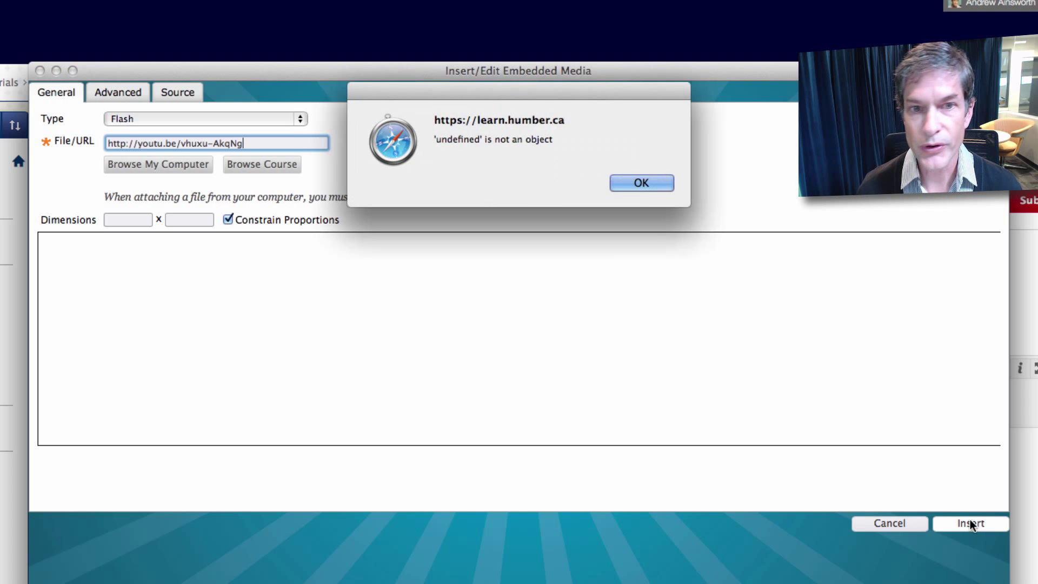
left_click(641, 183)
left_click(641, 183)
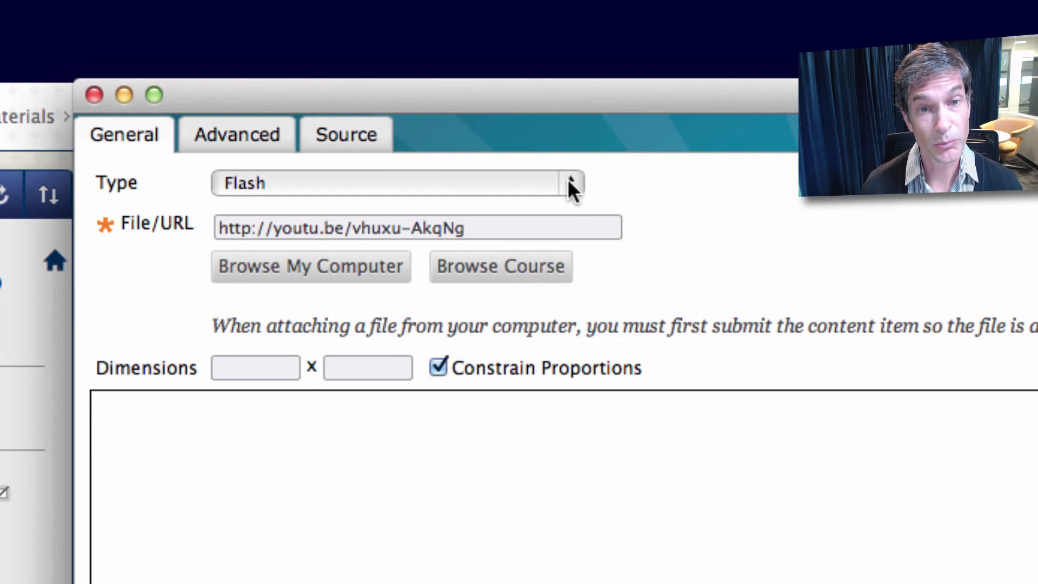
Set the media type to Iframe and insert the 425 × 350 video into the item text
left_click(568, 187)
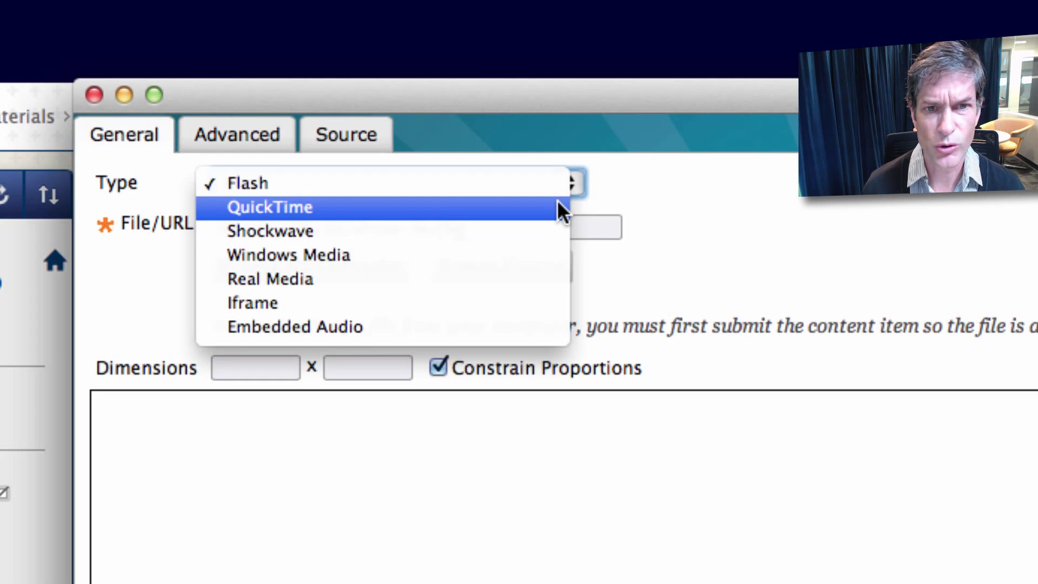
key("i")
key("Return")
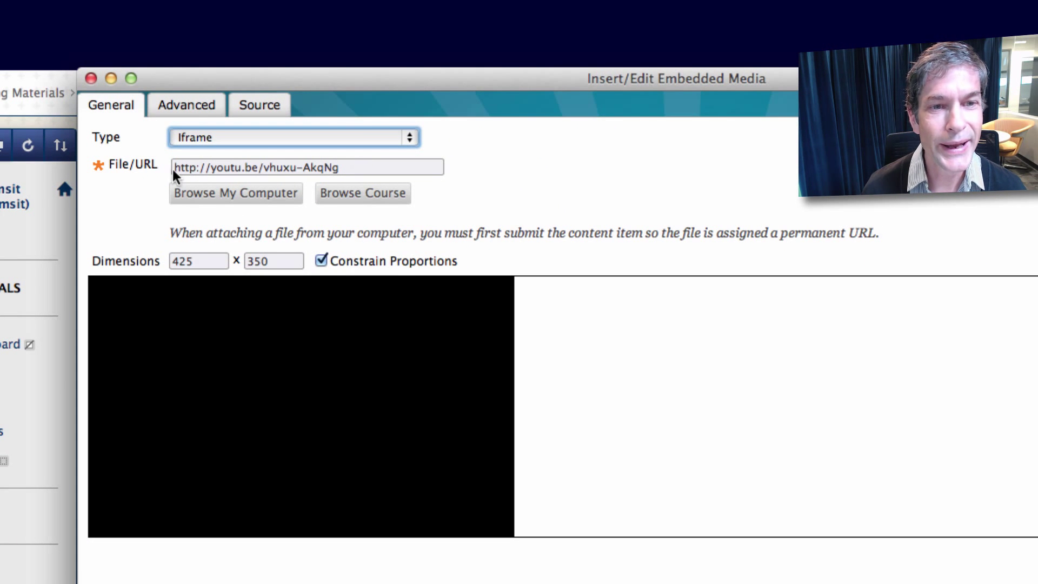
left_click(408, 139)
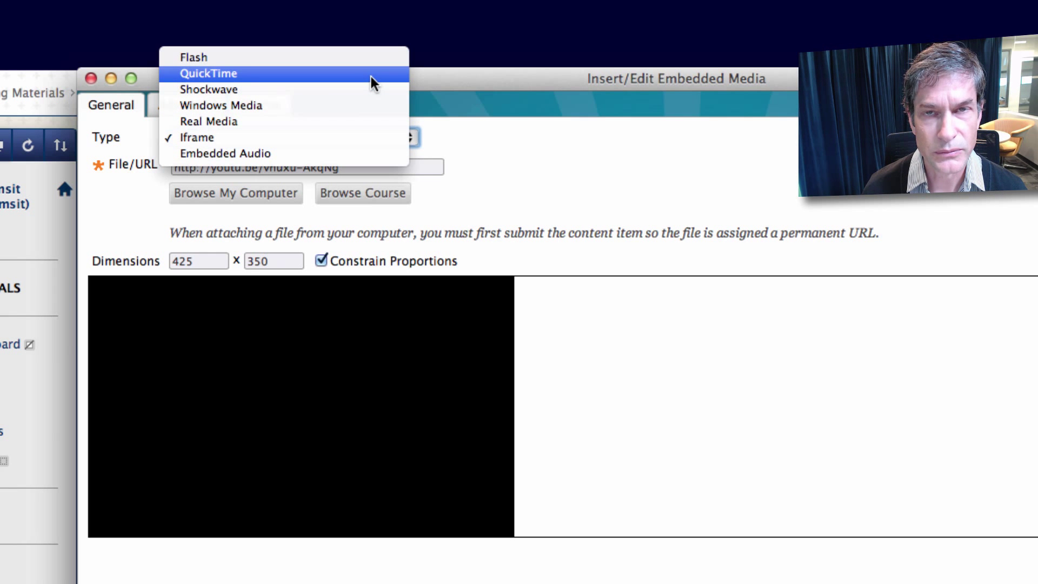
left_click(512, 178)
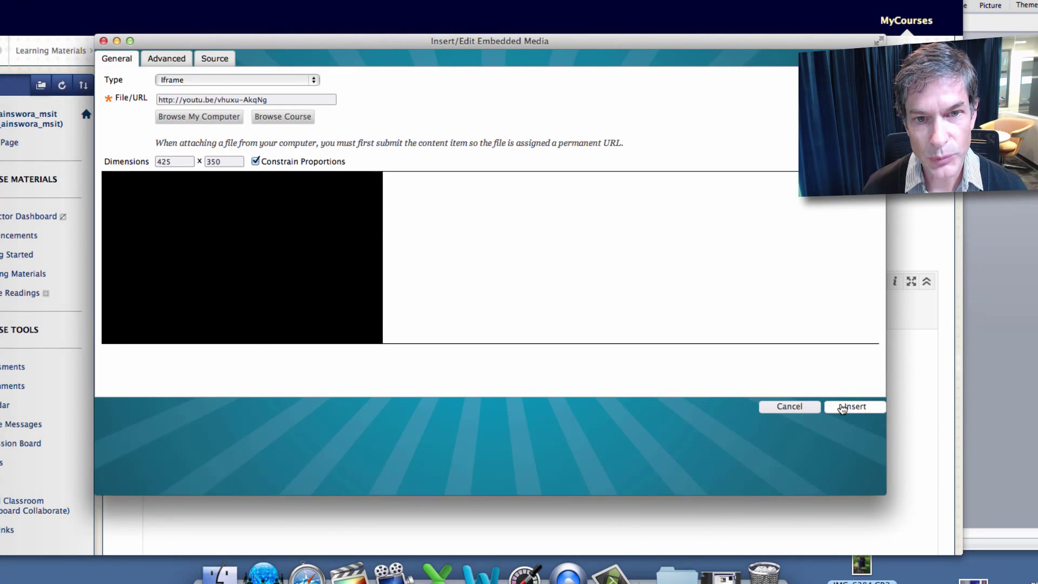
left_click(849, 408)
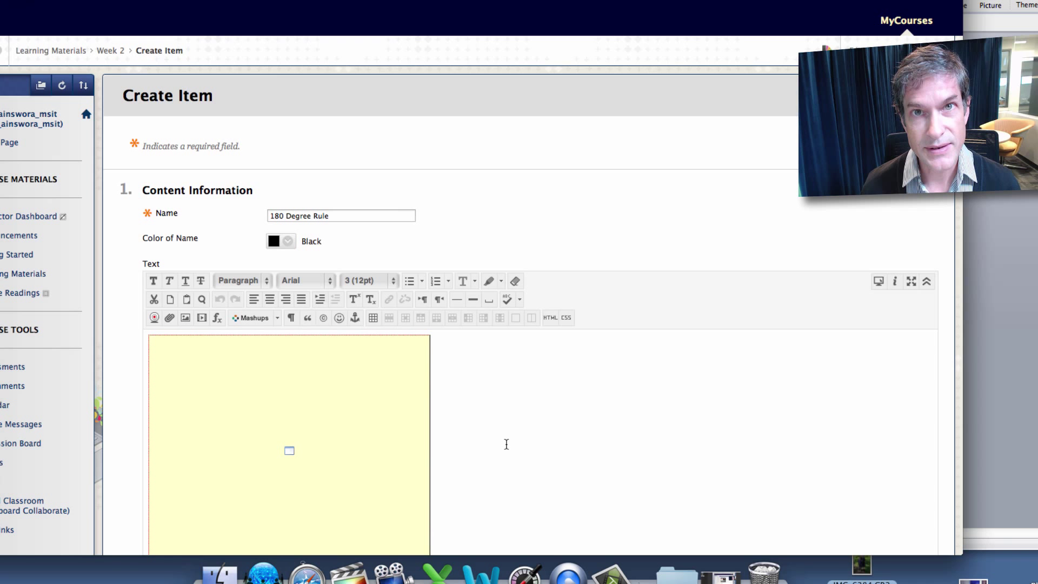
Submit the 180 Degree Rule item and turn Edit Mode off to preview its embedded video
scroll(506, 444, "down", 1)
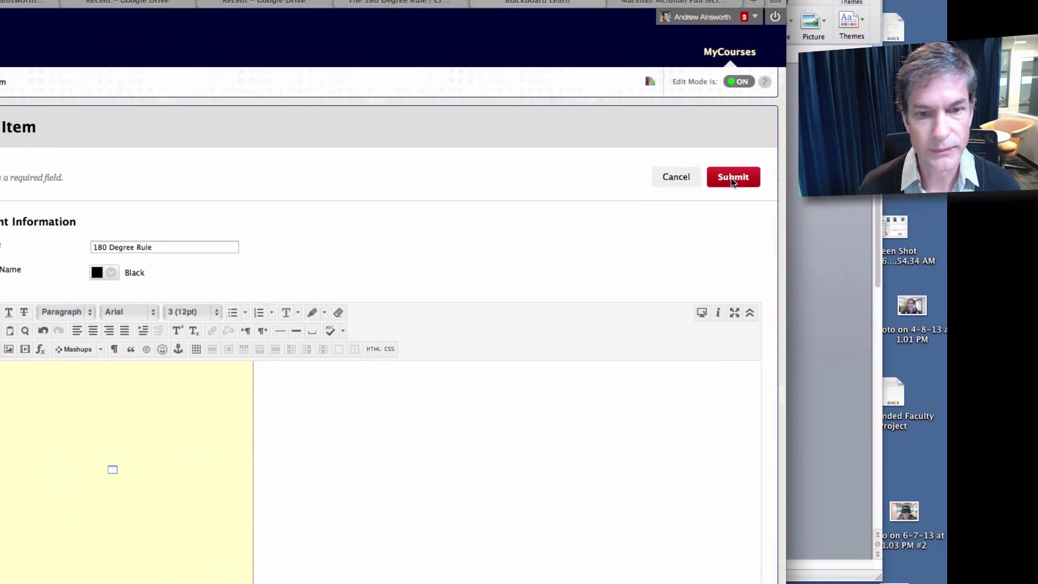
scroll(706, 318, "down", 5)
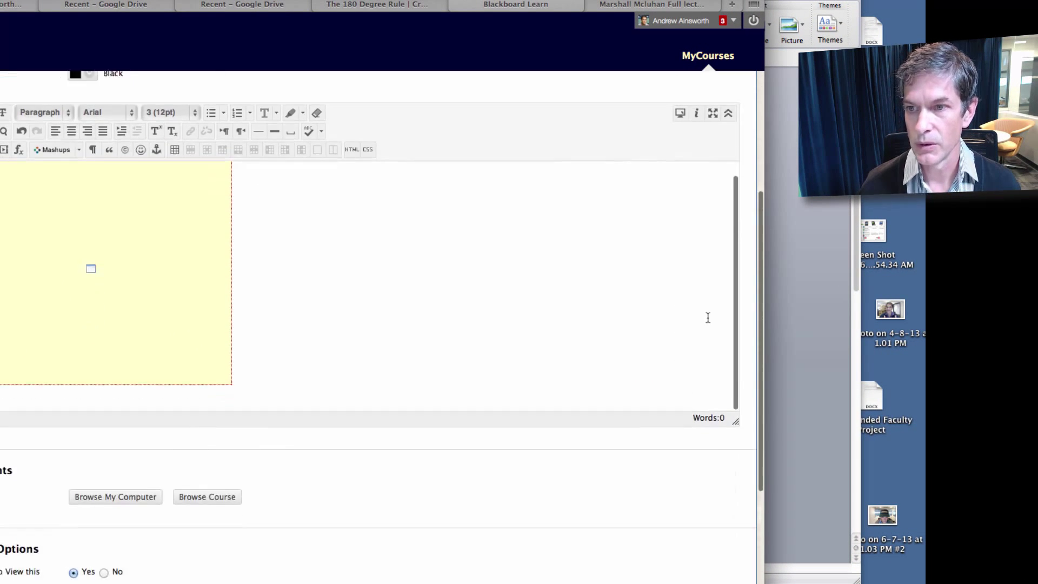
scroll(713, 233, "up", 5)
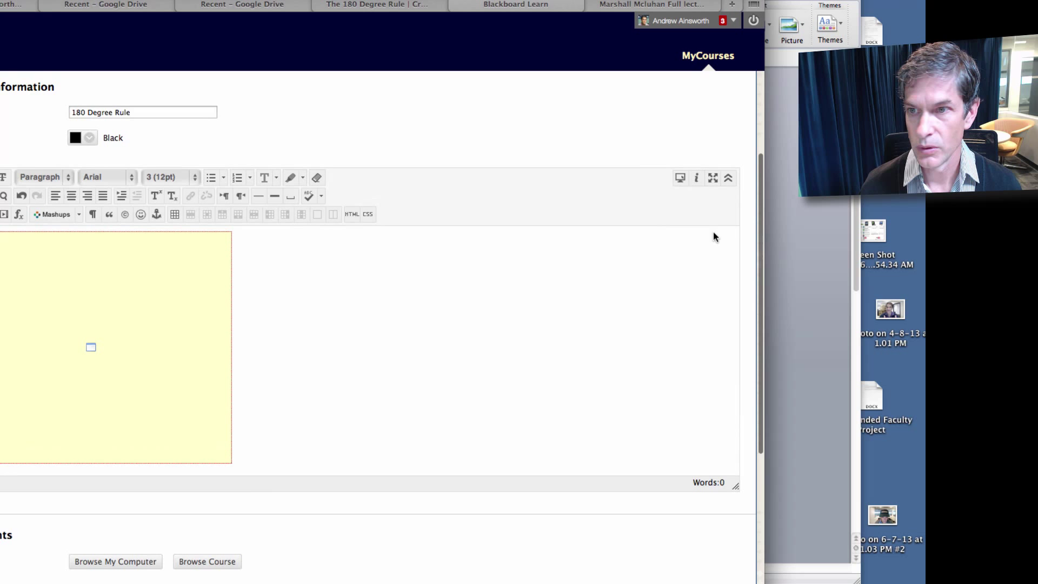
scroll(719, 207, "down", 2)
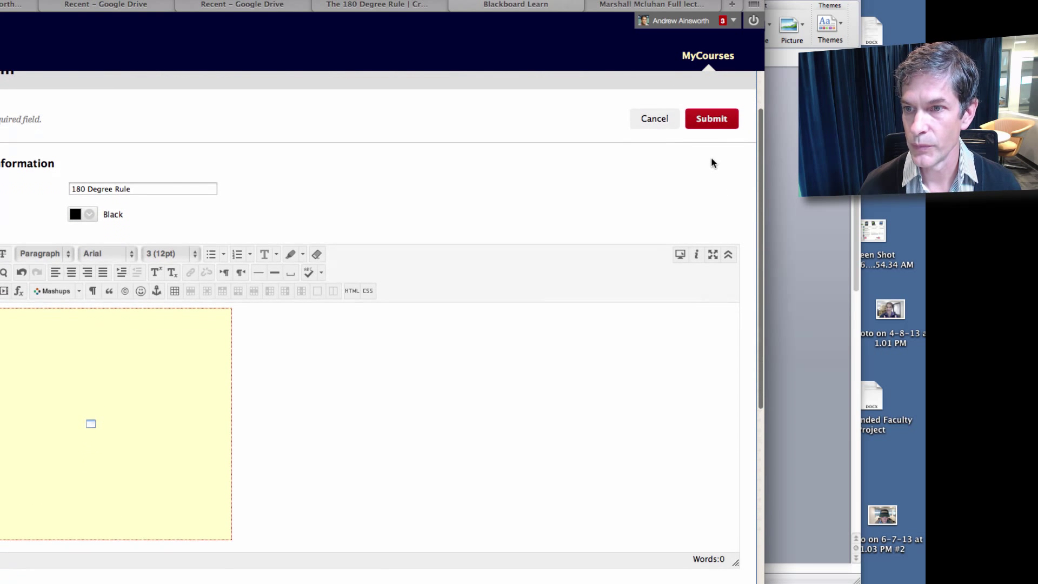
left_click(715, 119)
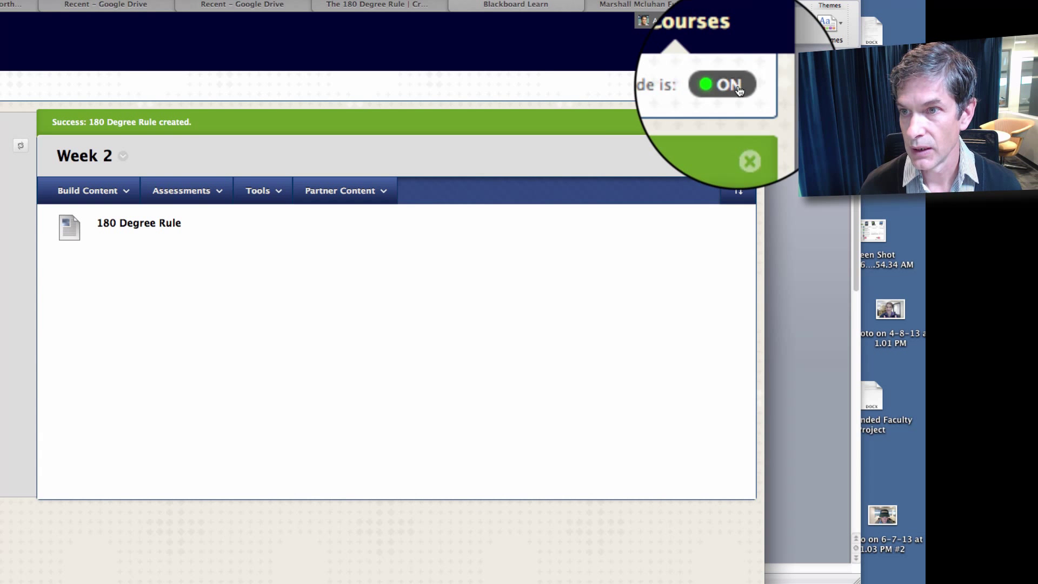
left_click(737, 87)
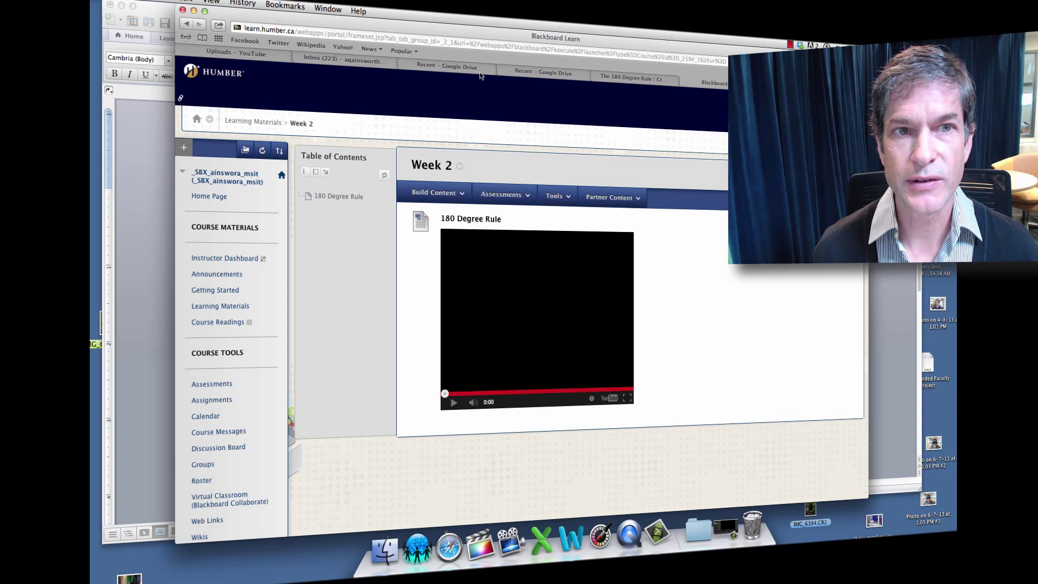
Go from the Gmail inbox to Google Drive and create a new Form
left_click(363, 64)
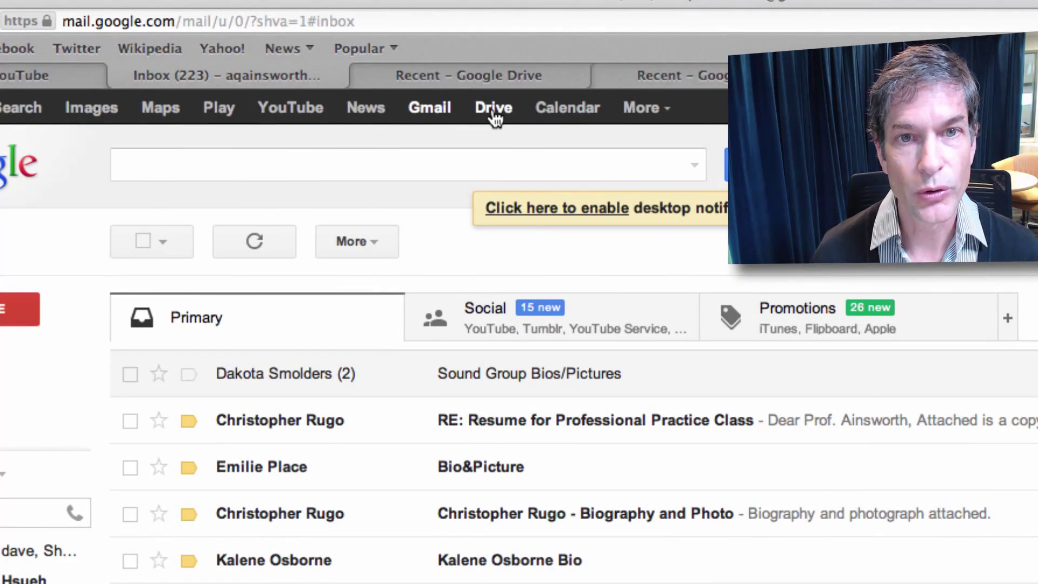
left_click(494, 115)
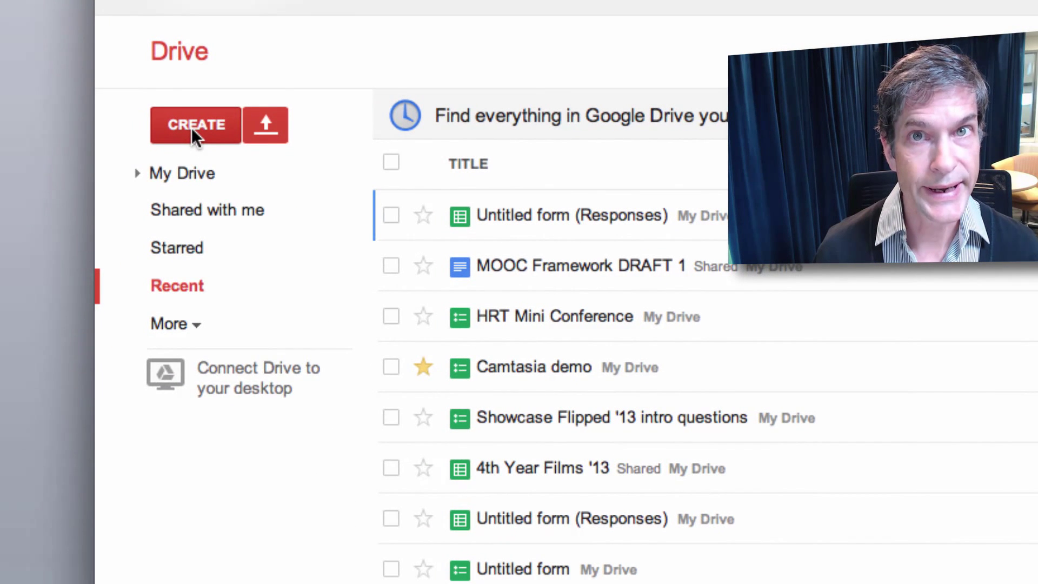
left_click(192, 127)
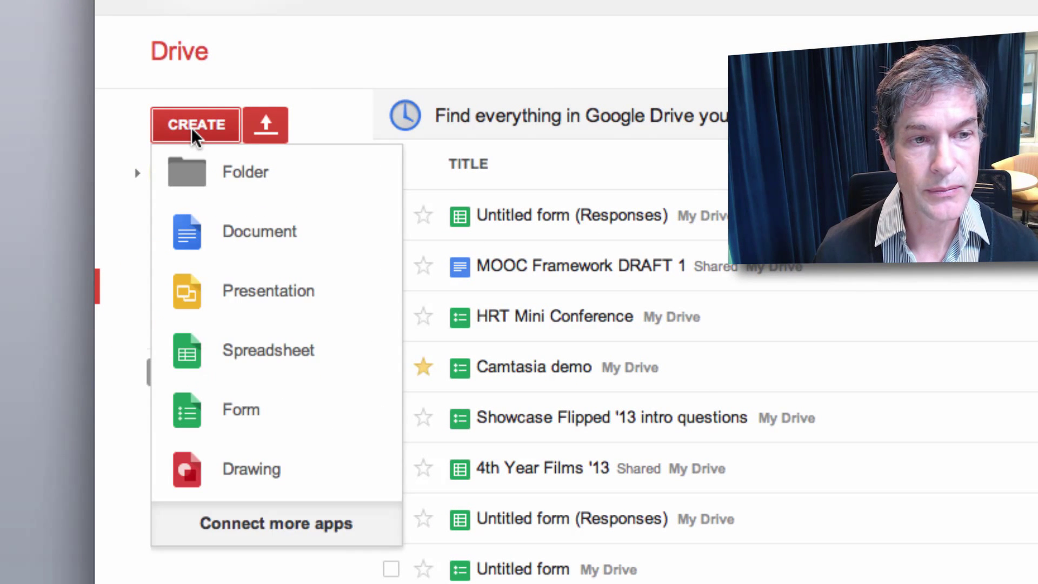
left_click(250, 416)
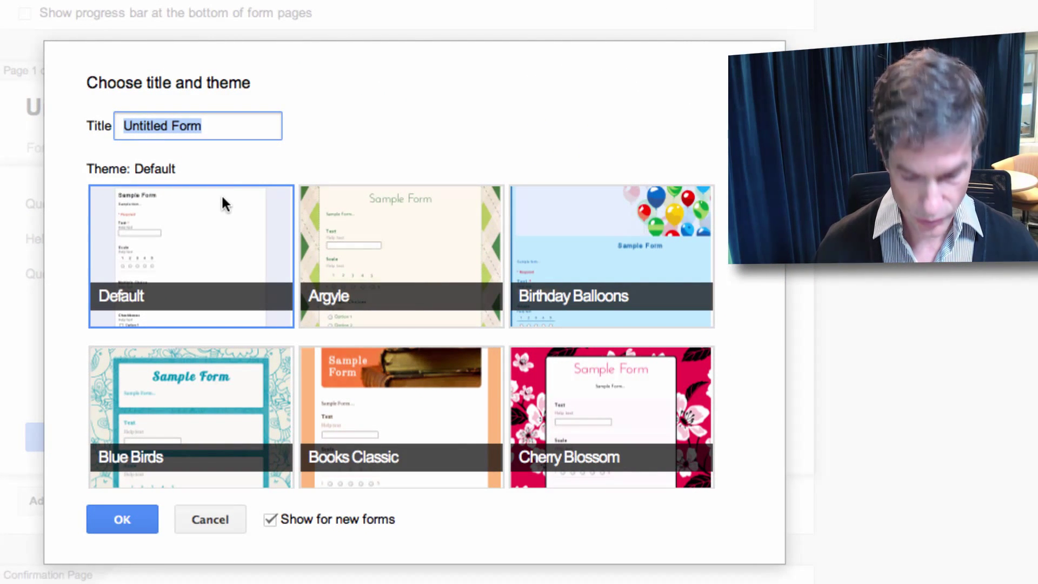
Accept the Default theme with title '180 Degree Rule', then make the first question a required Text question 'Name'
type("180")
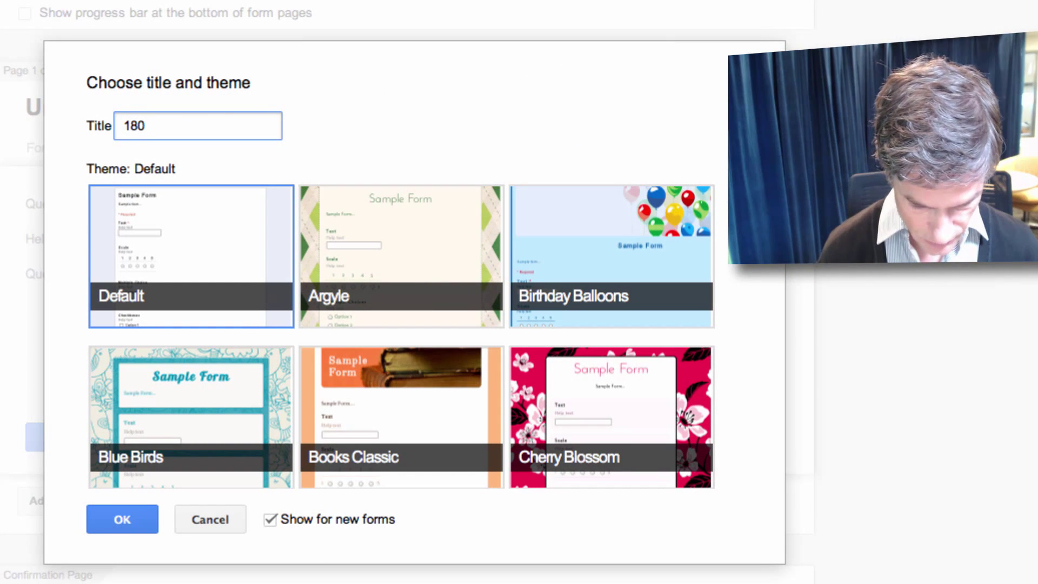
type(" Degree")
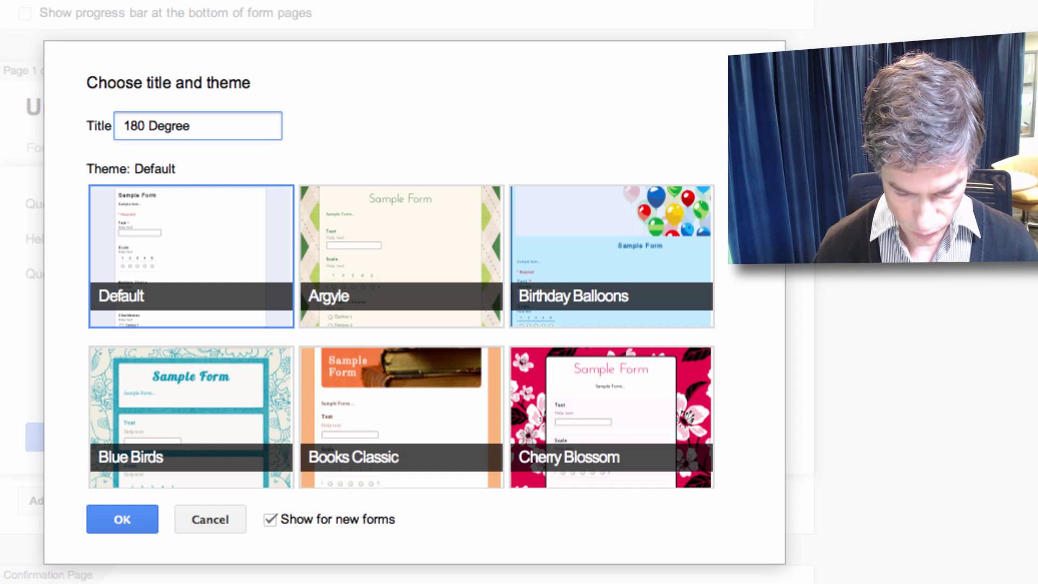
type(" Rule")
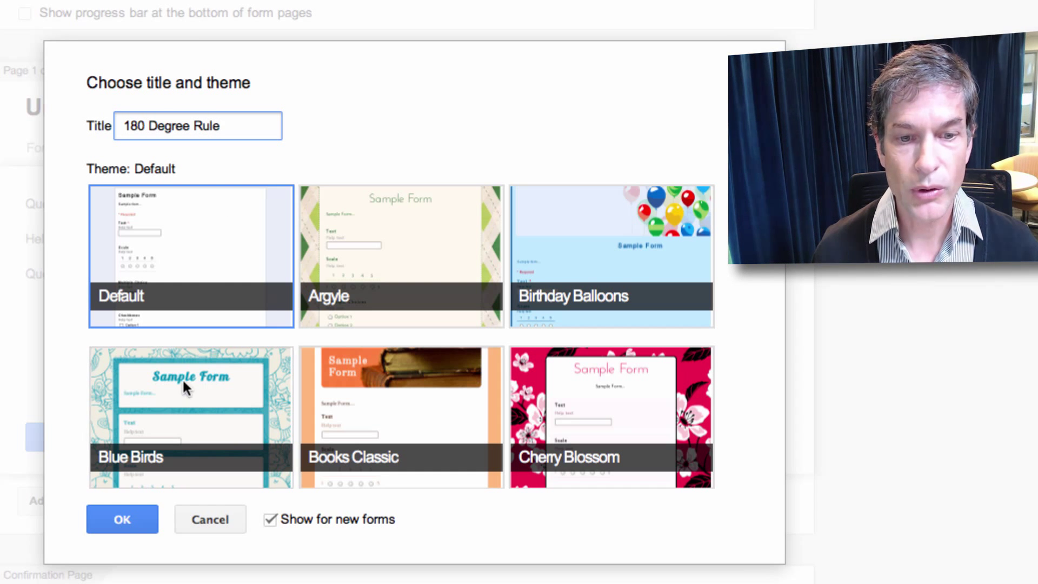
left_click(144, 516)
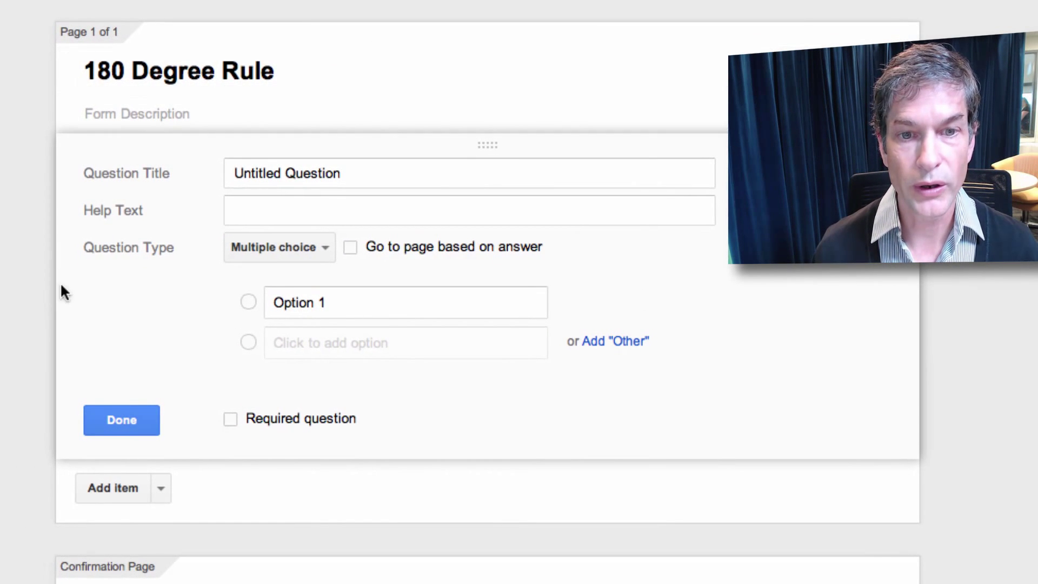
left_click(378, 176)
left_click_drag(342, 176, 214, 174)
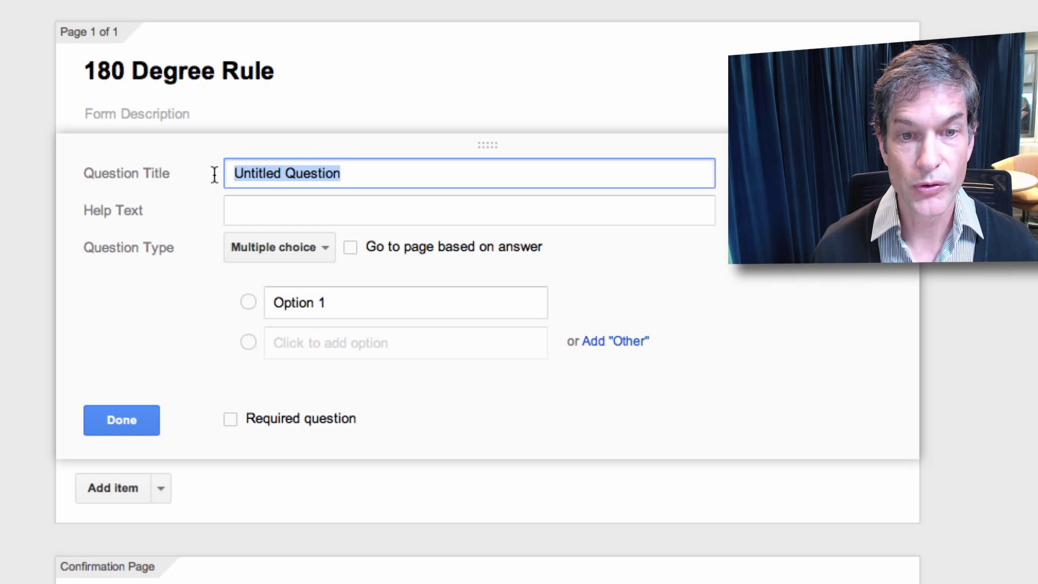
type("Name")
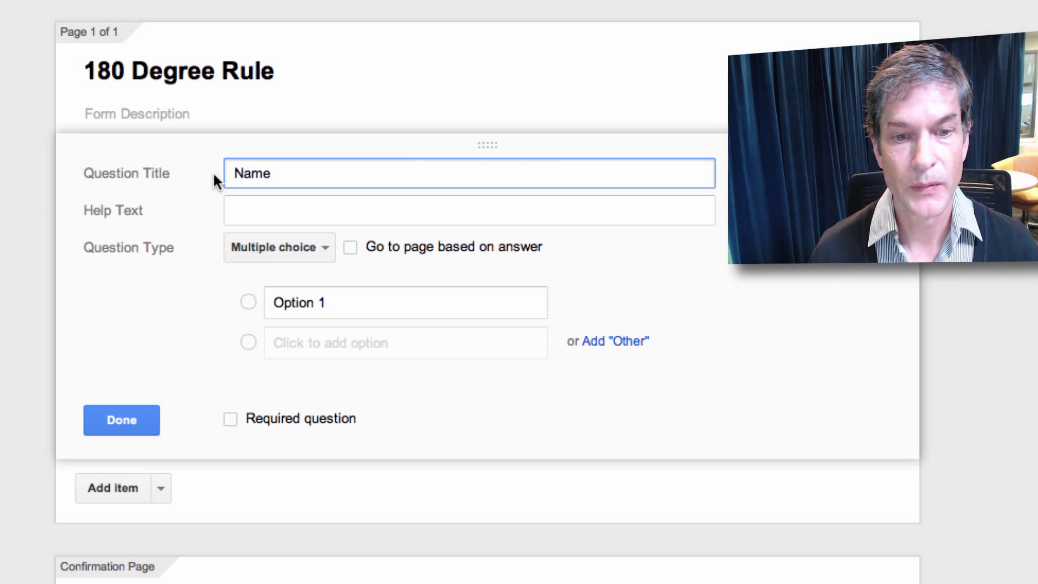
left_click(231, 419)
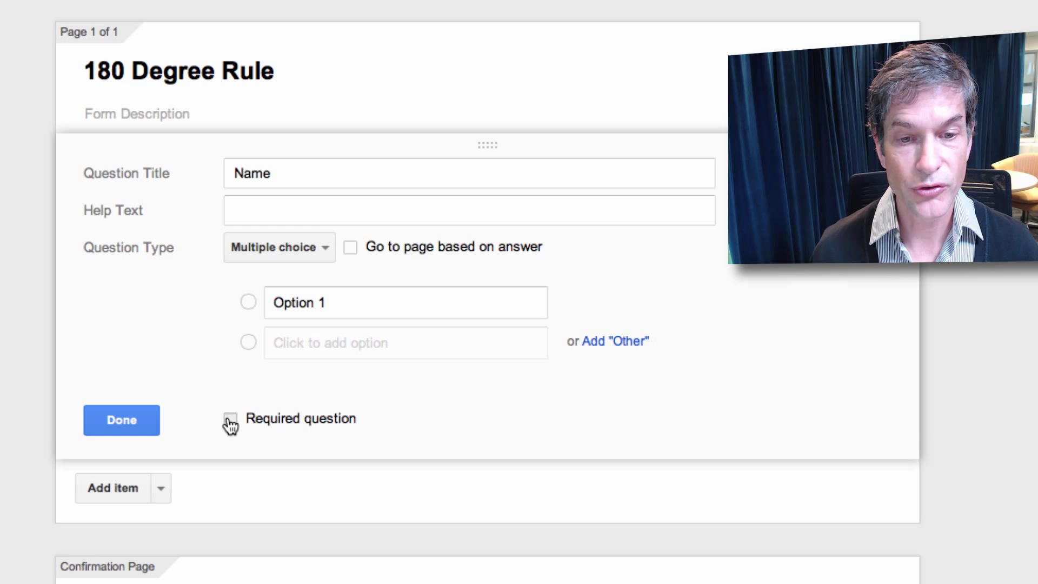
left_click(324, 247)
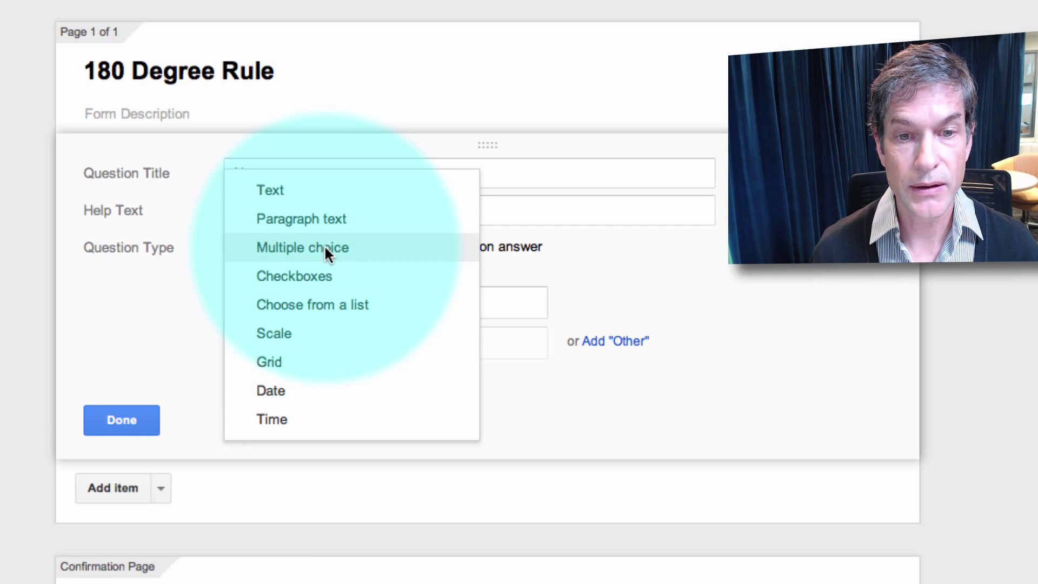
left_click(319, 194)
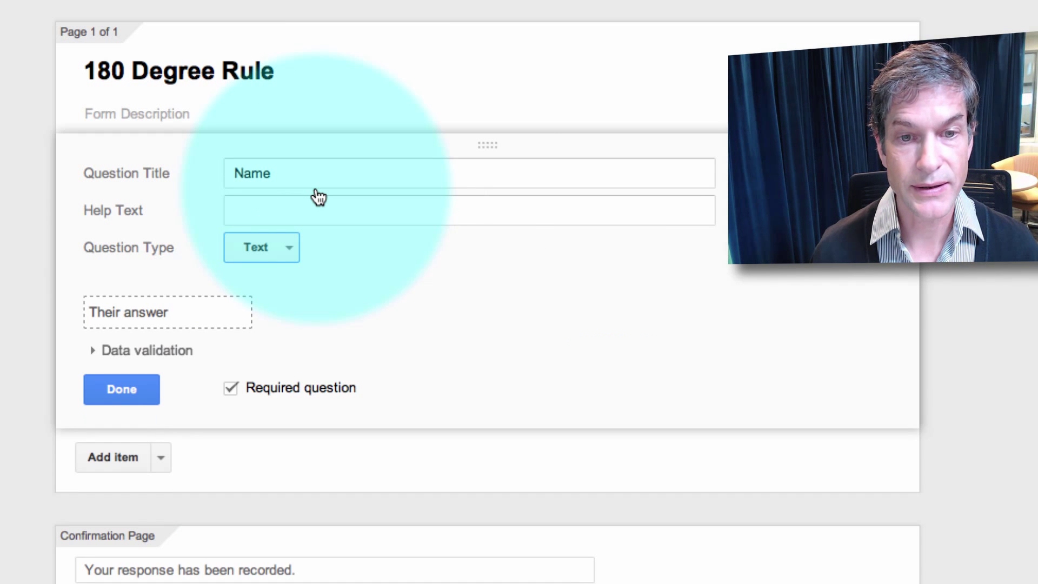
left_click(145, 394)
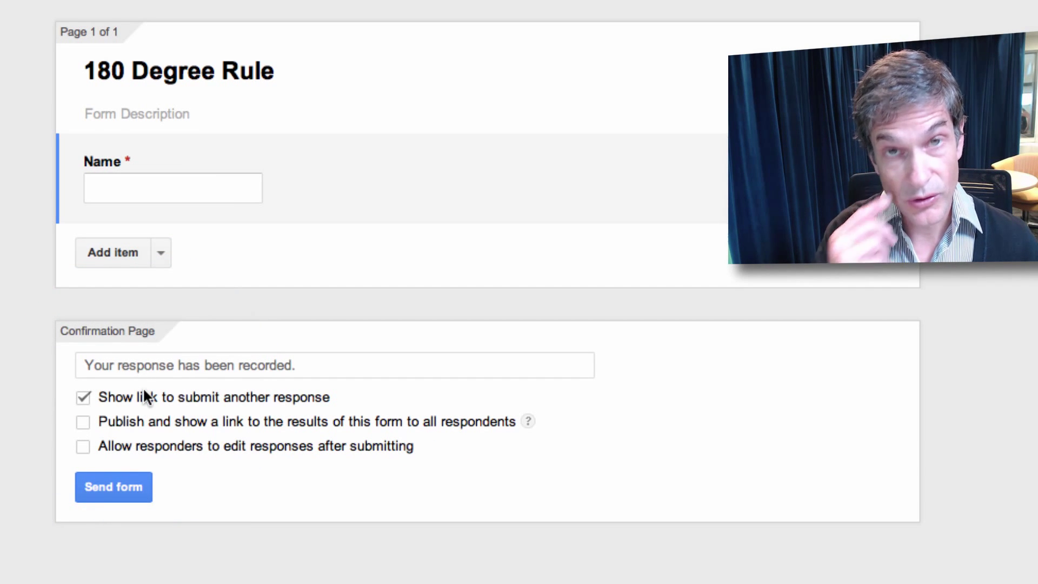
Copy the question about crossing the axis on close ups from the Word questions document
key("super+Tab")
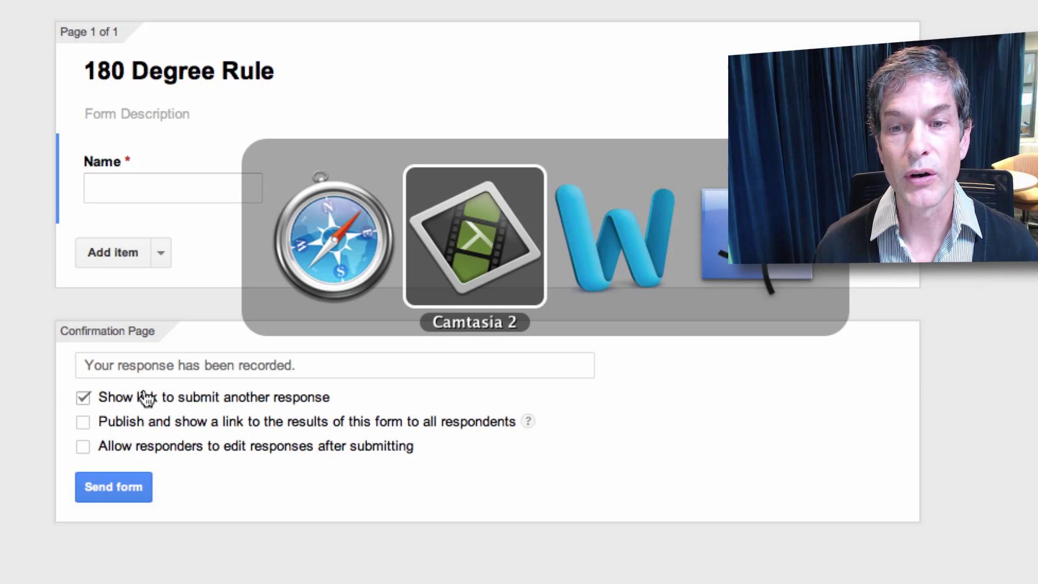
key("super+Tab")
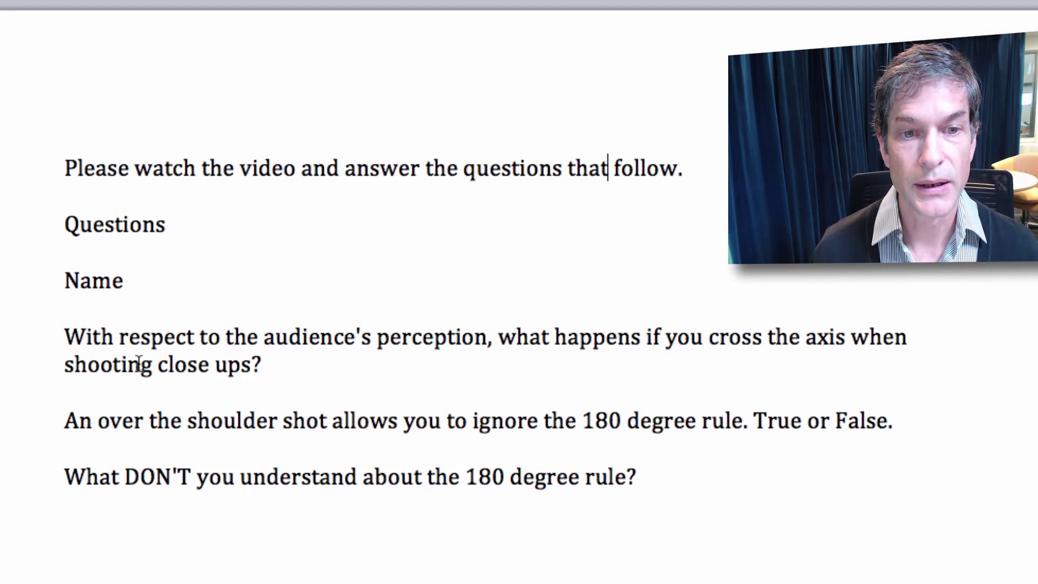
left_click_drag(283, 367, 28, 322)
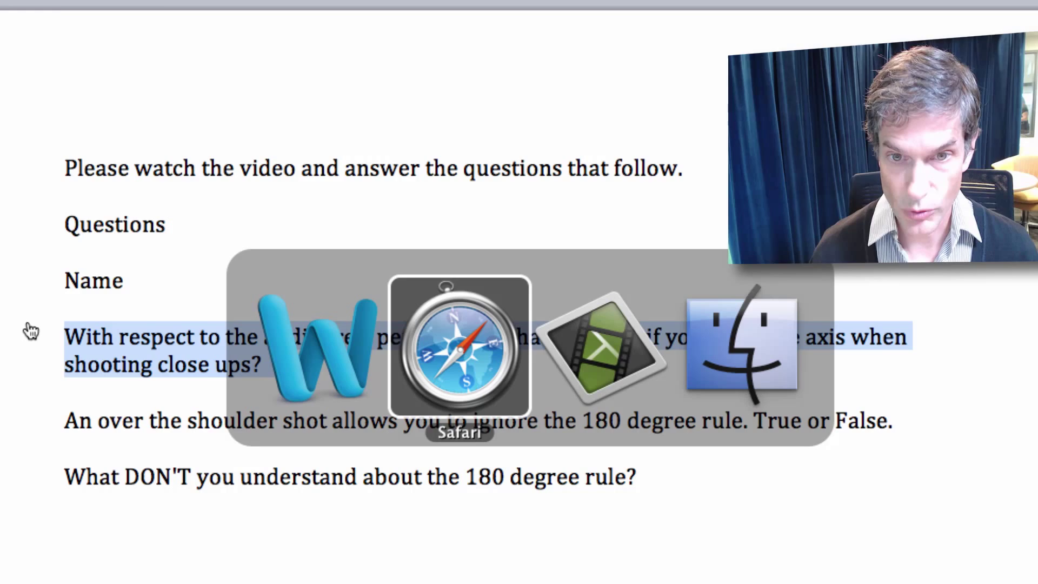
scroll(99, 317, "down", 5)
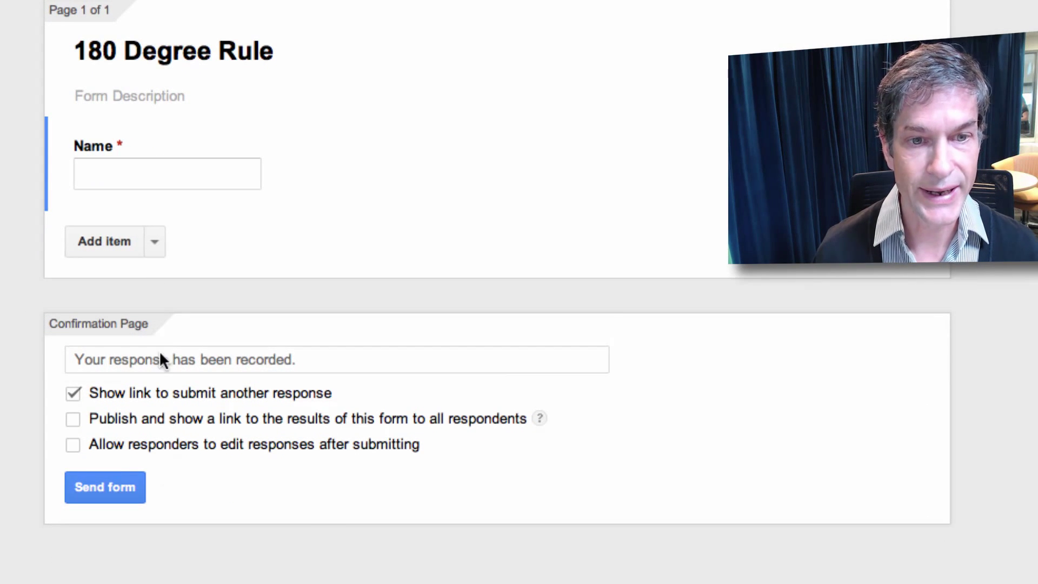
Add the pasted close-ups axis question as a required Paragraph text question
left_click(107, 241)
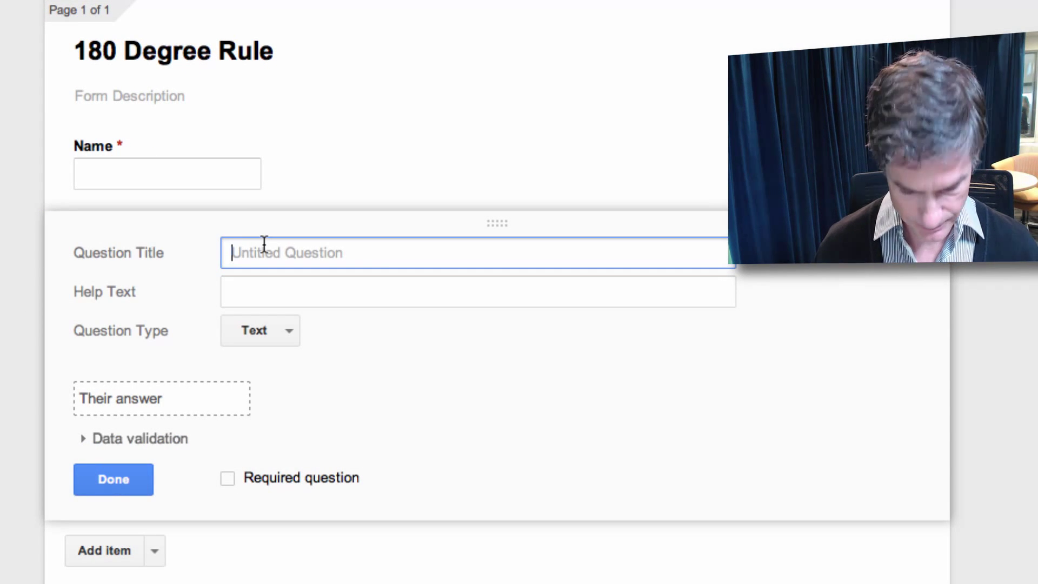
key("super+v")
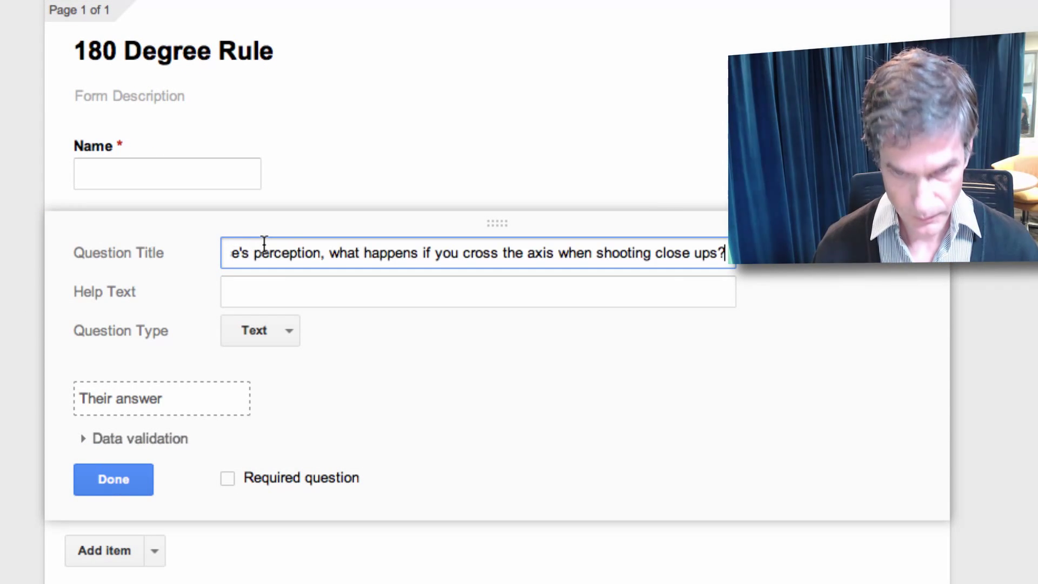
left_click(287, 333)
left_click(288, 363)
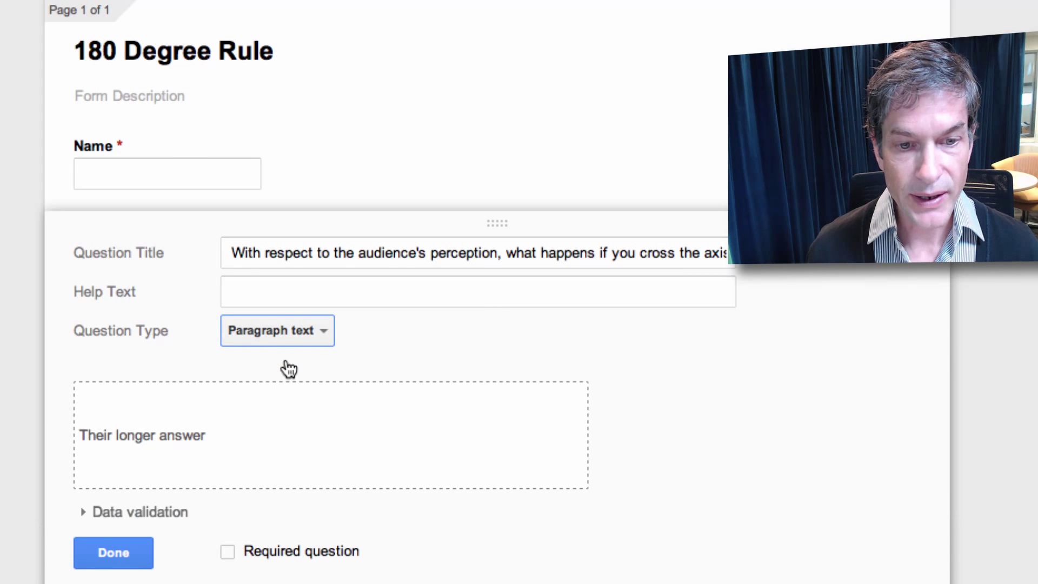
left_click(227, 552)
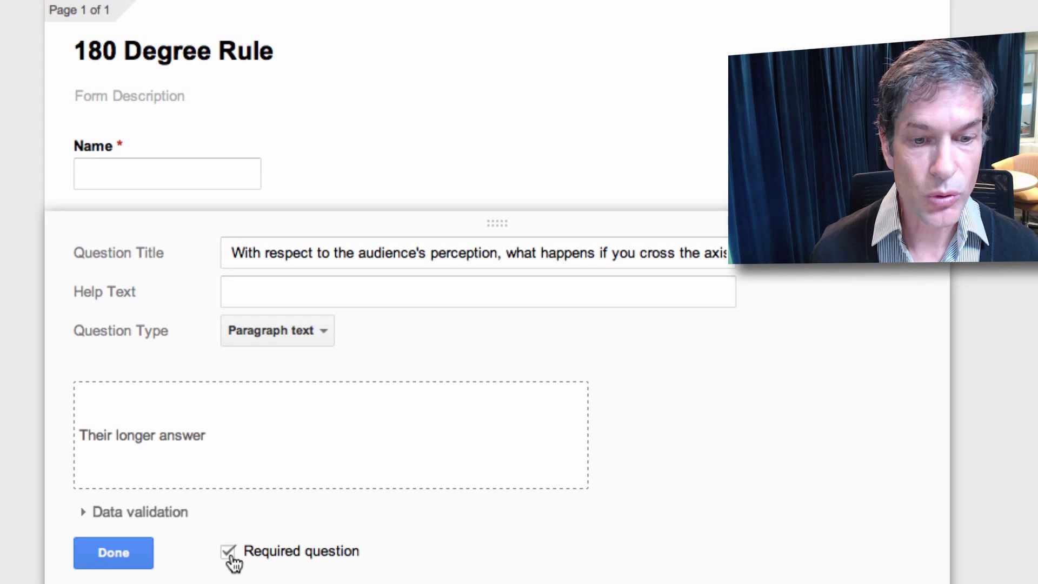
left_click(131, 547)
Add a required Paragraph text question 'What DON'T you understand about the 180 degree rule?'
left_click(105, 341)
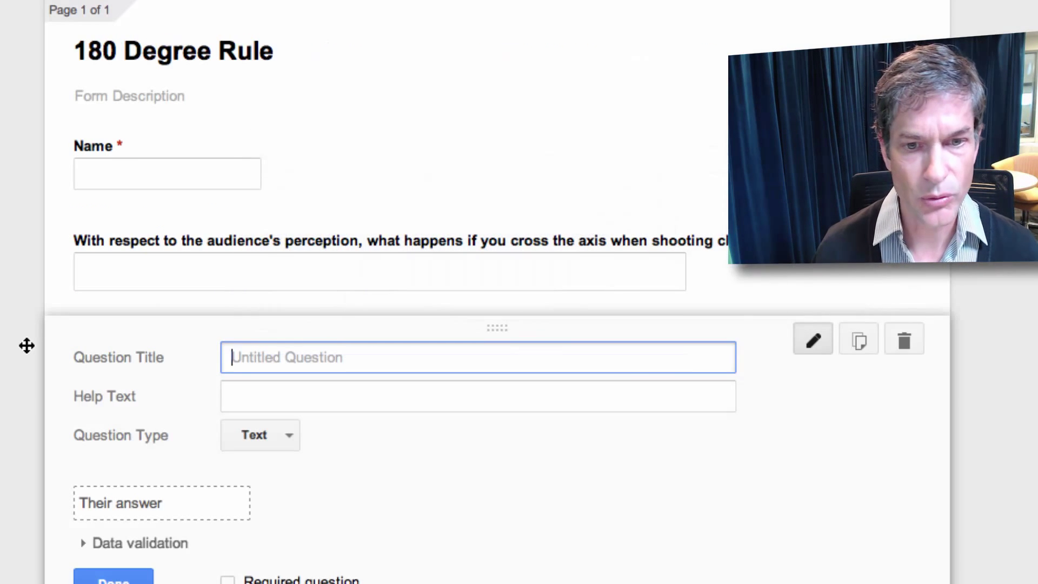
type("What DON'T you understand about the 180 degree rule?")
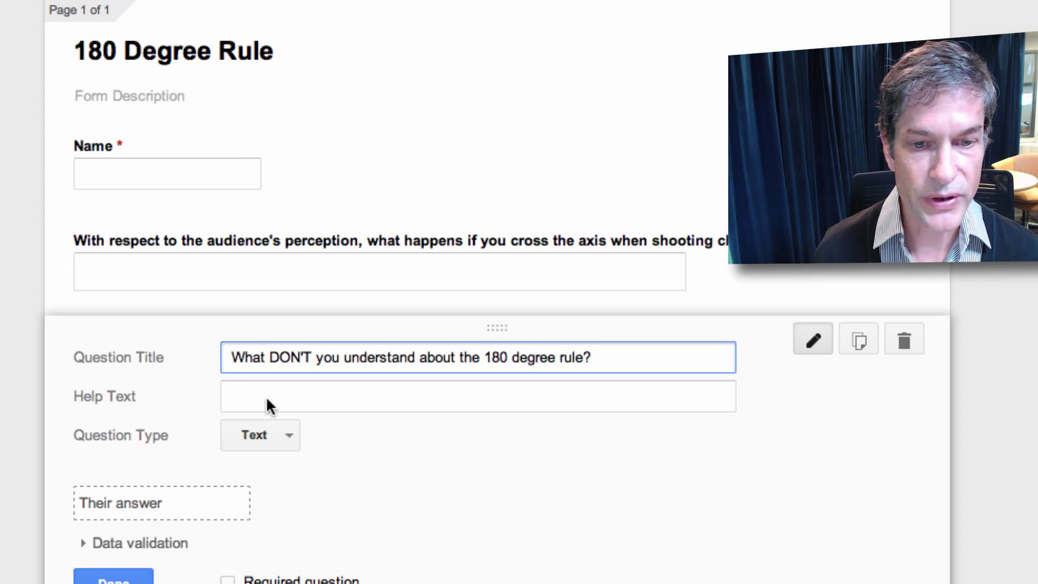
left_click(290, 430)
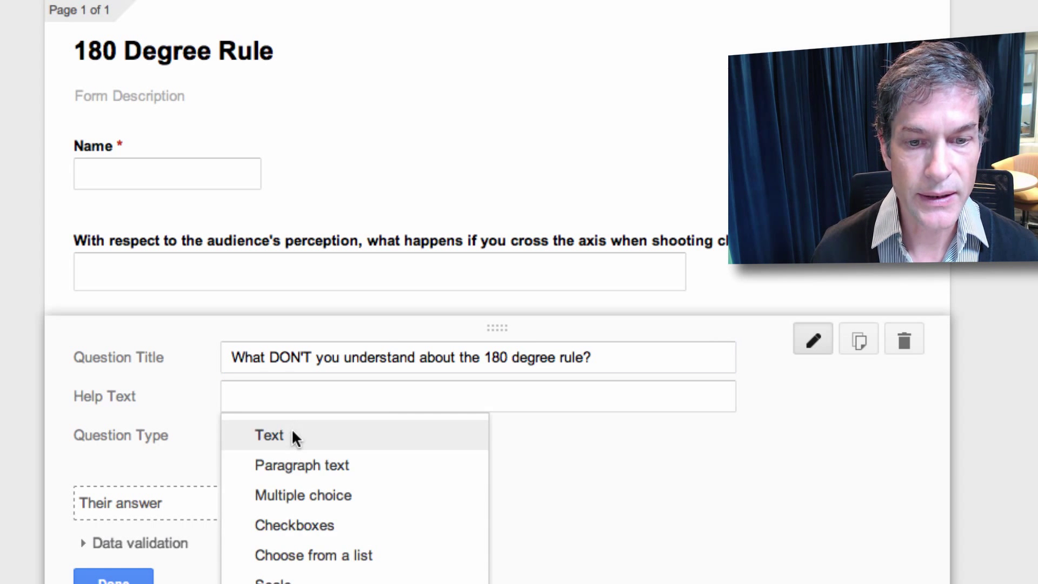
left_click(291, 465)
scroll(380, 443, "down", 5)
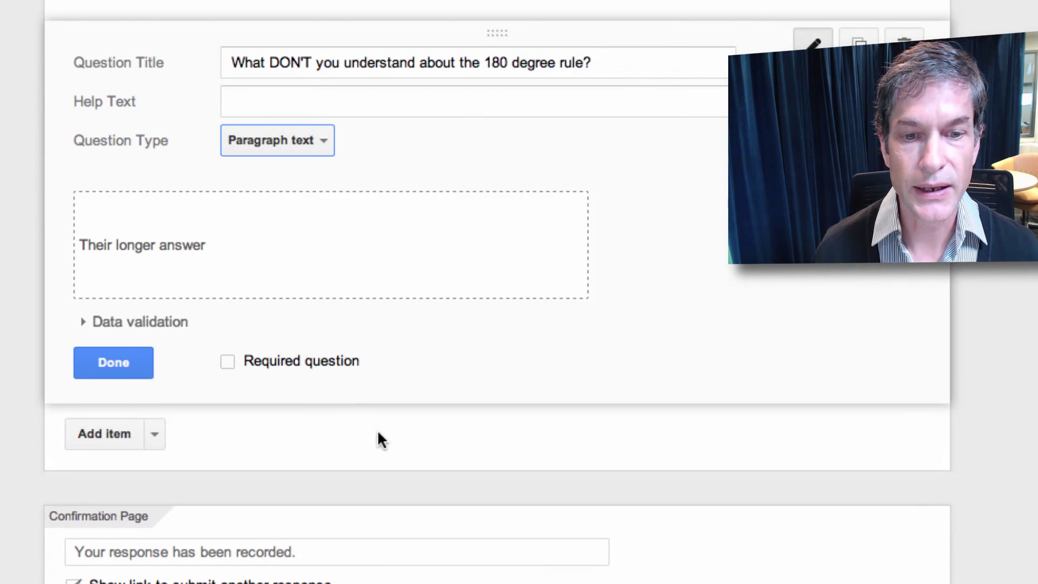
left_click(228, 362)
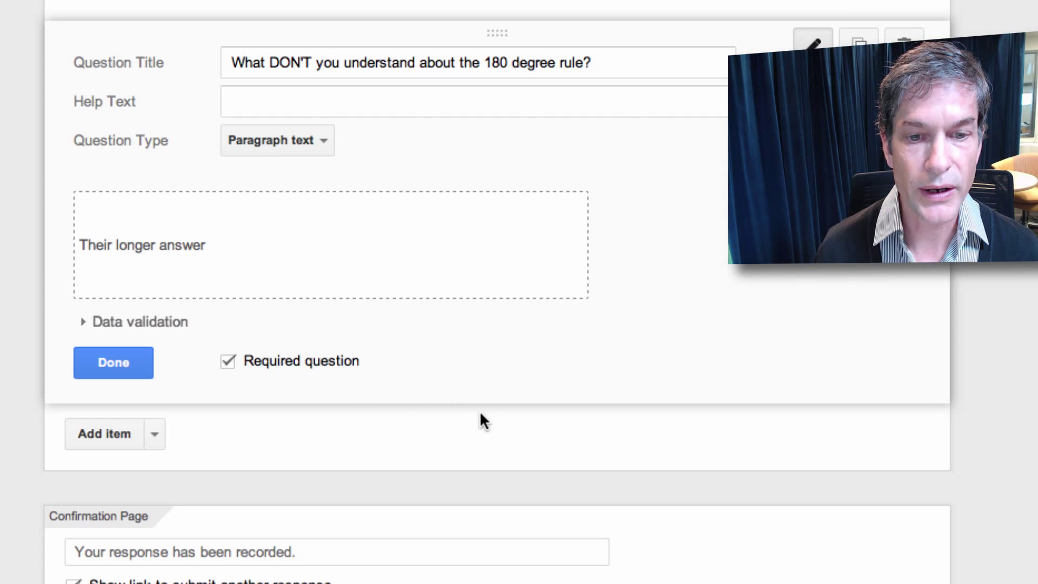
left_click(115, 363)
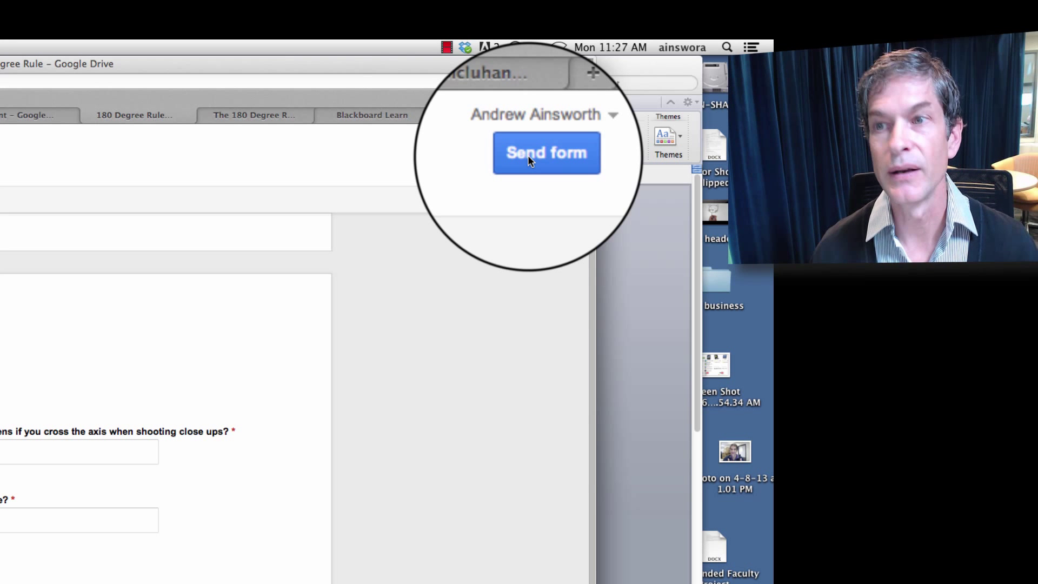
Select the Google Form's 760 × 500 iframe embed code for copying
left_click(562, 156)
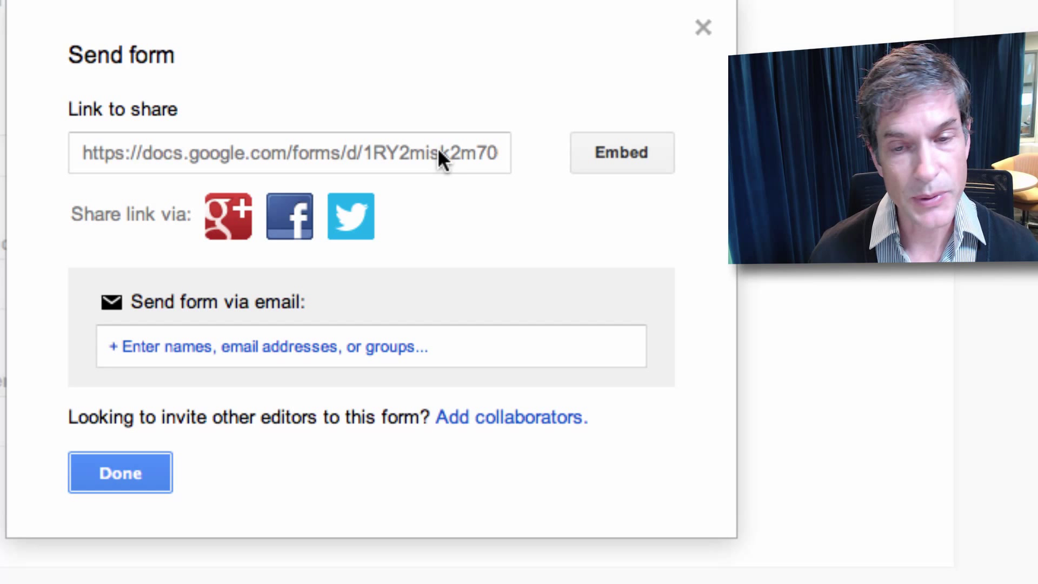
left_click(621, 152)
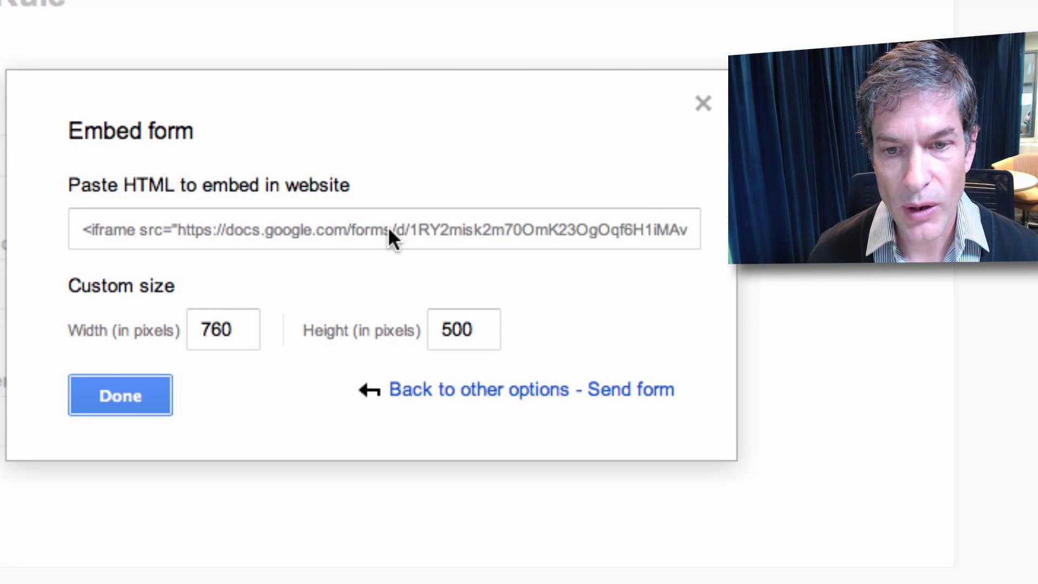
left_click(388, 229)
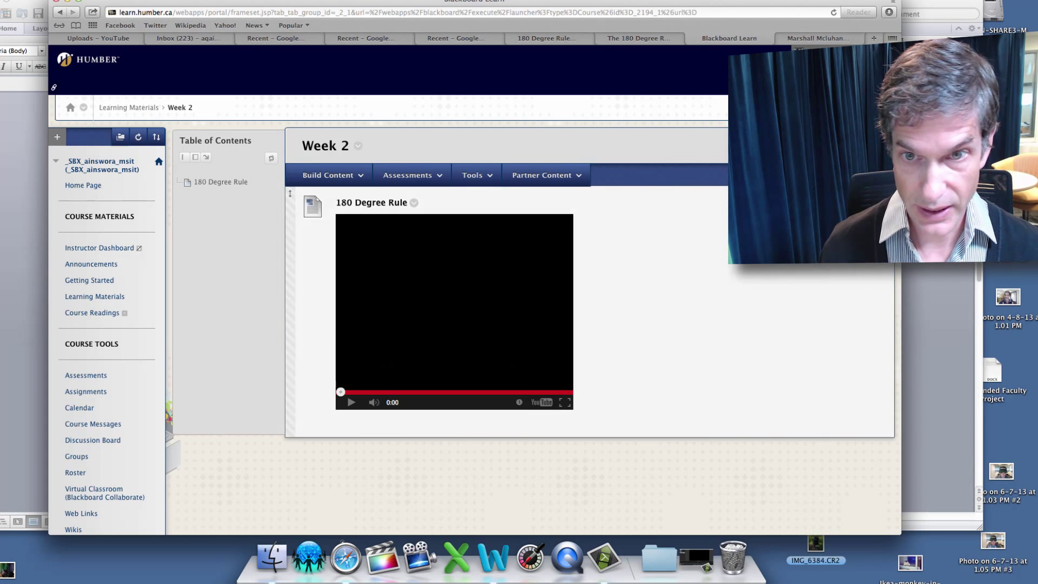
Edit the 180 Degree Rule item and delete the stray circle image from its text
left_click(414, 206)
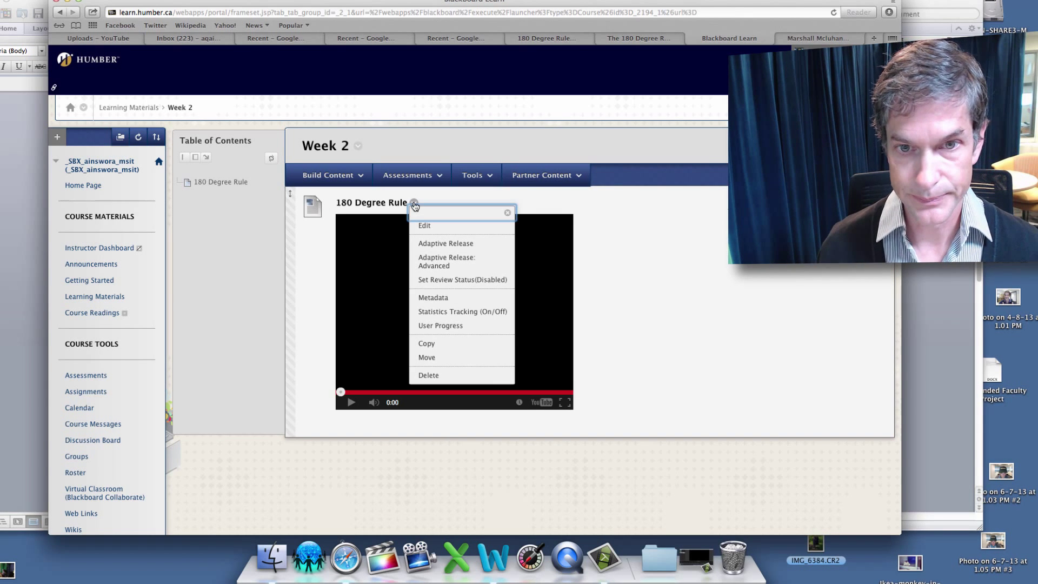
left_click(418, 231)
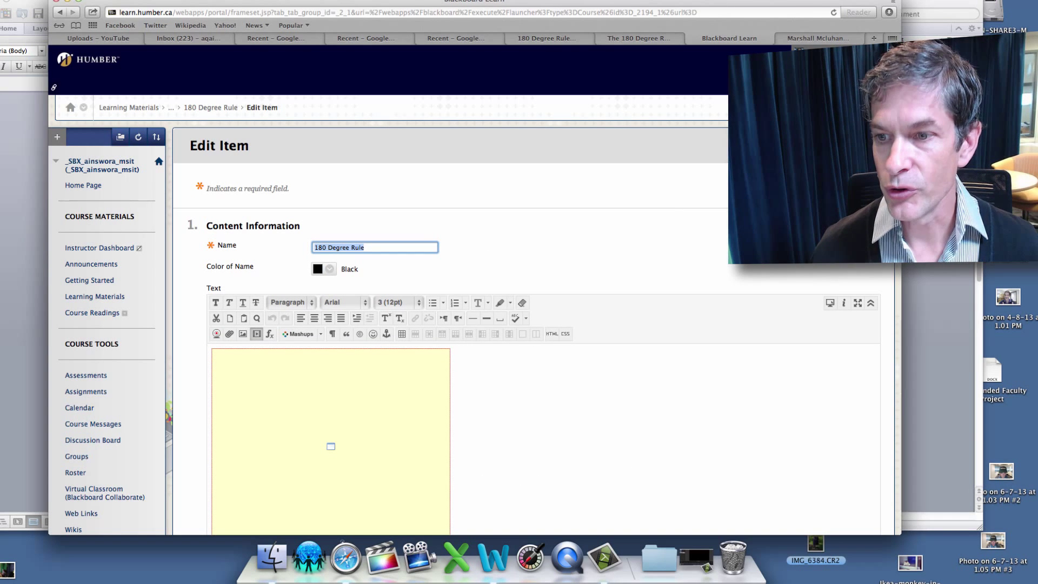
left_click(452, 439)
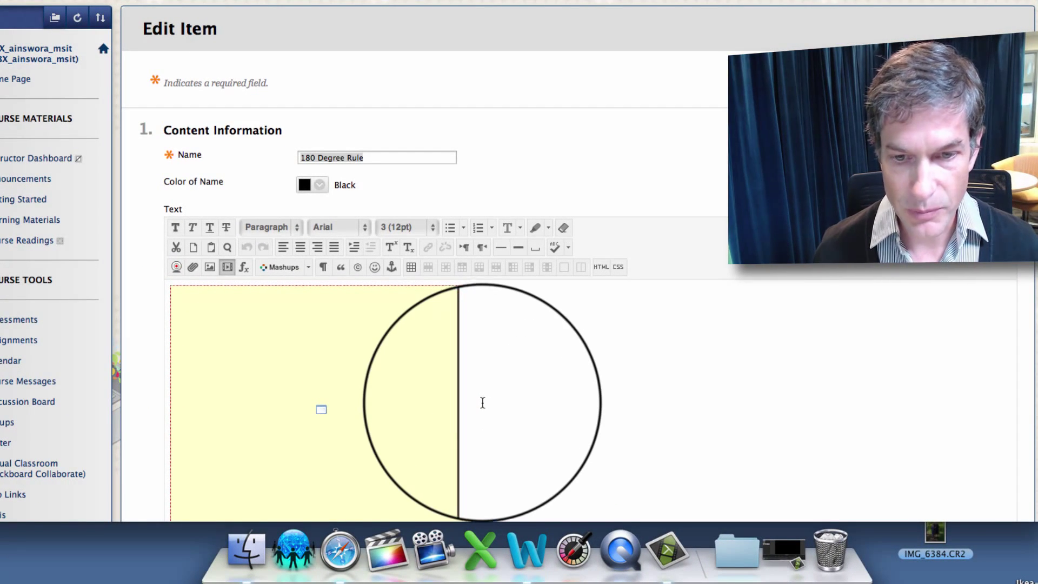
key("BackSpace")
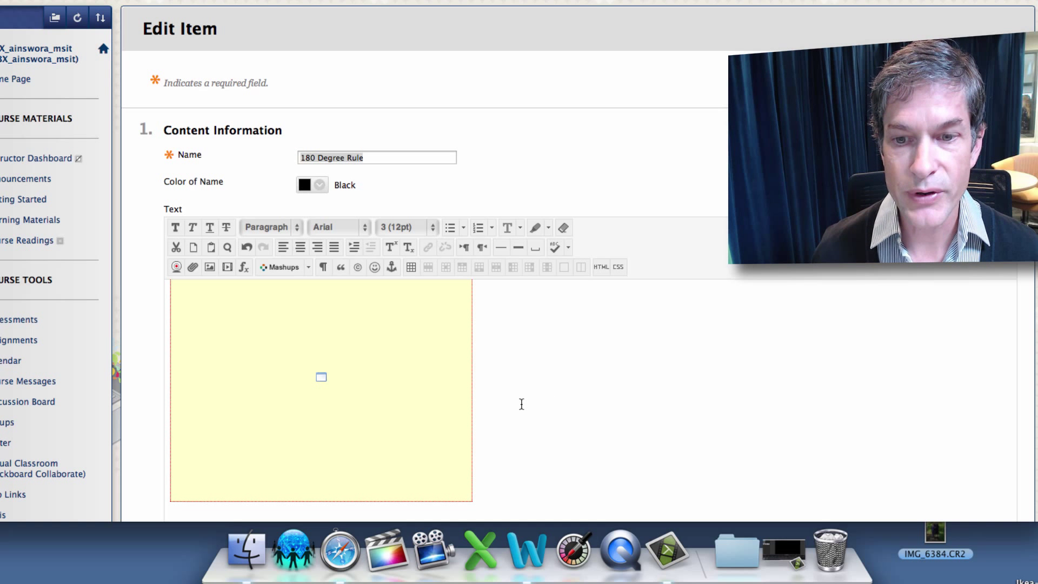
In the HTML view, paste the Google Form iframe on a new line after the YouTube embed
left_click(600, 268)
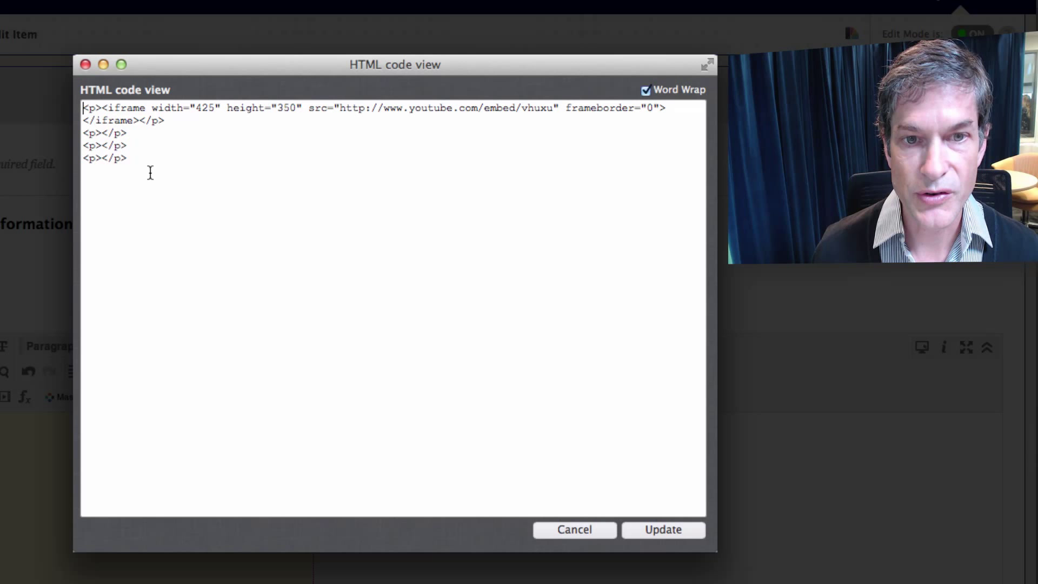
left_click(335, 83)
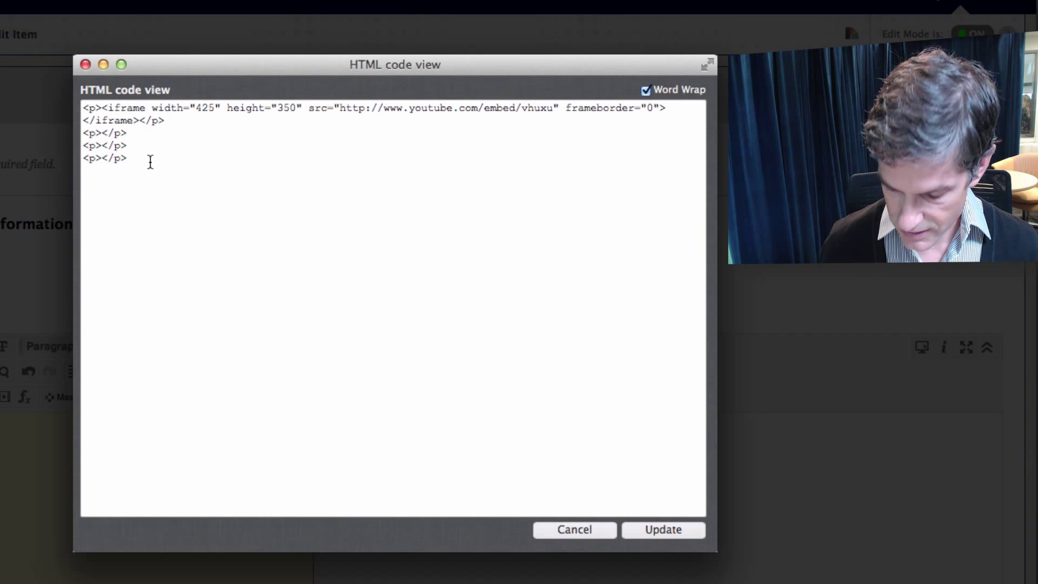
key("Return")
key("Return")
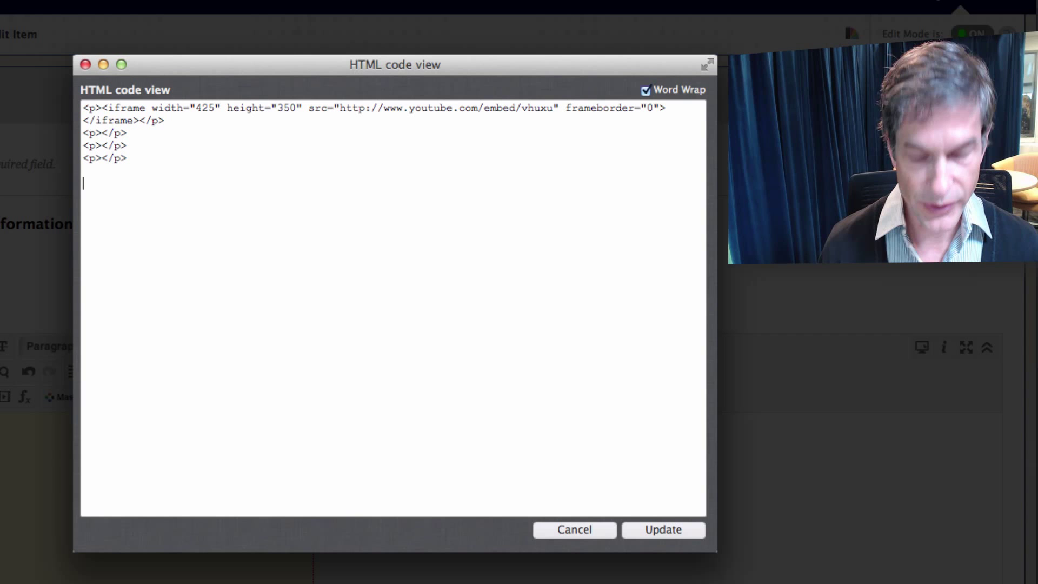
type("<iframe src=\"https://docs.google.com/forms/d/1RY2misk2m70OmK23OgOqf6H1iMAvhNUM-kCy1yB11nc/viewform?embedded=true\" width=\"760\" height=\"500\" frameborder=\"0\" marginheight=\"0\" marginwidth=\"0\">Loading...</iframe>")
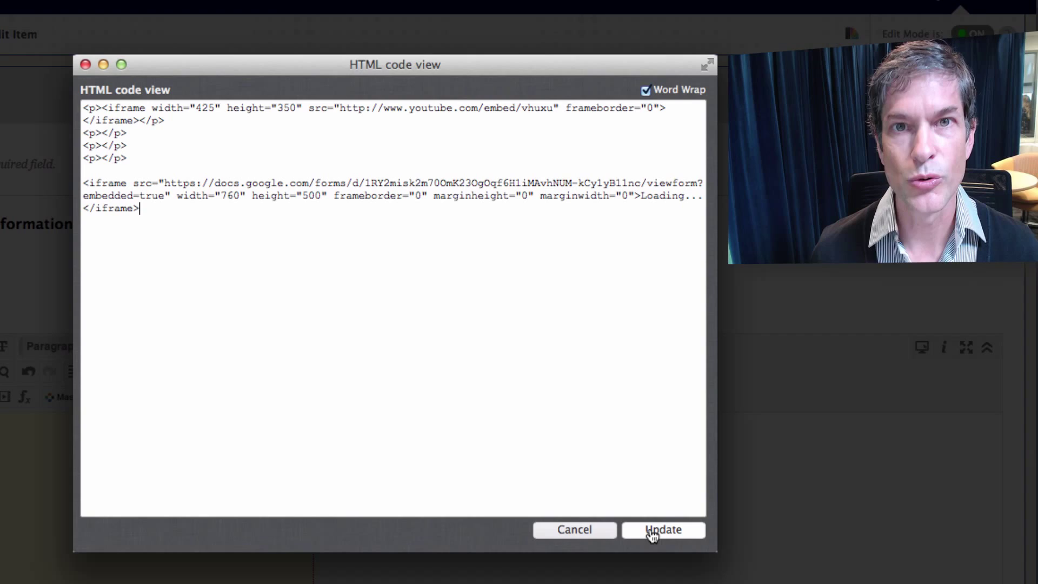
Apply the HTML update and place the cursor on a blank line between the video and form embeds
left_click(653, 531)
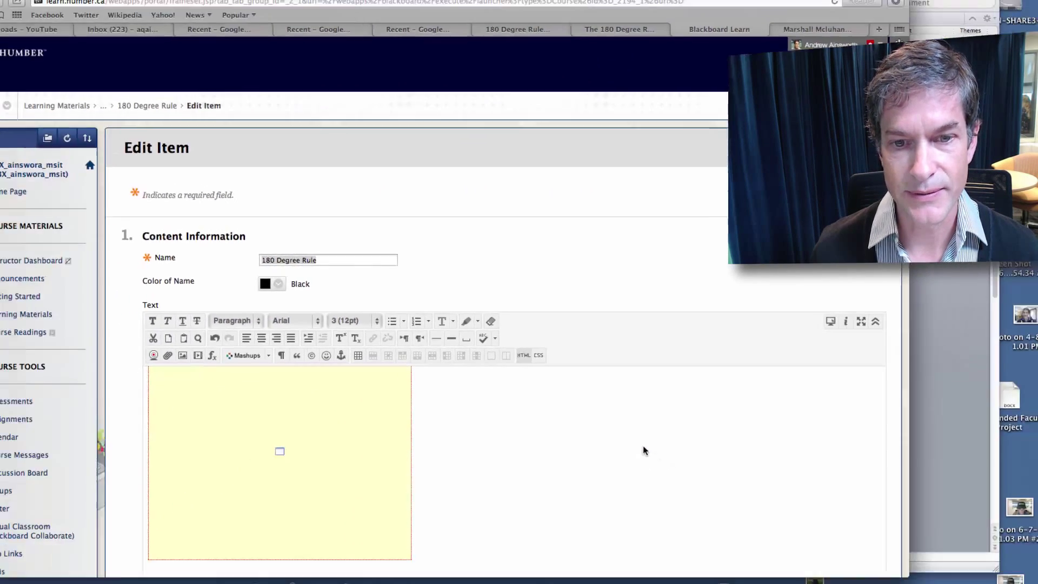
scroll(646, 413, "down", 5)
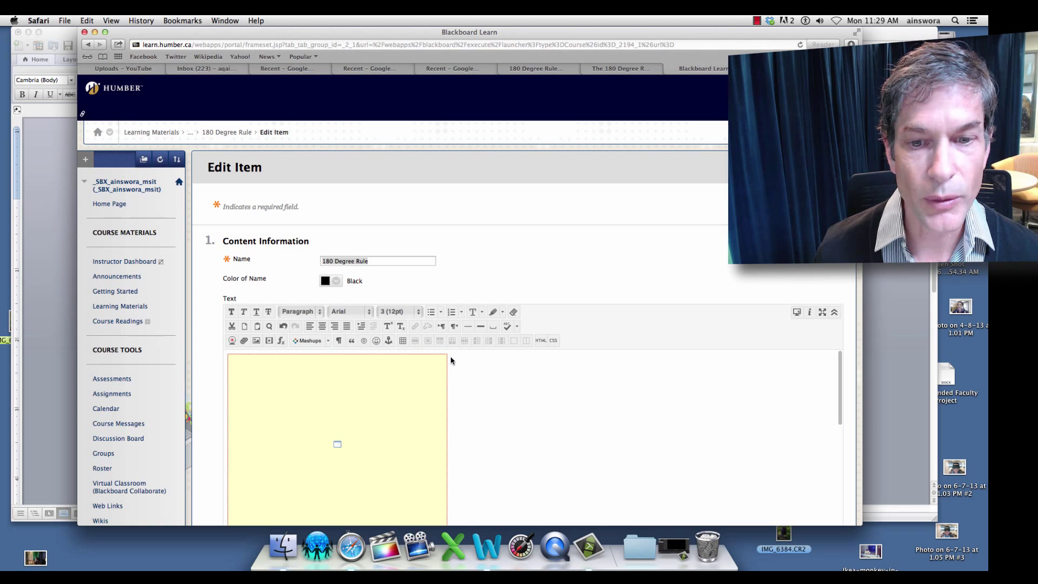
left_click(229, 359)
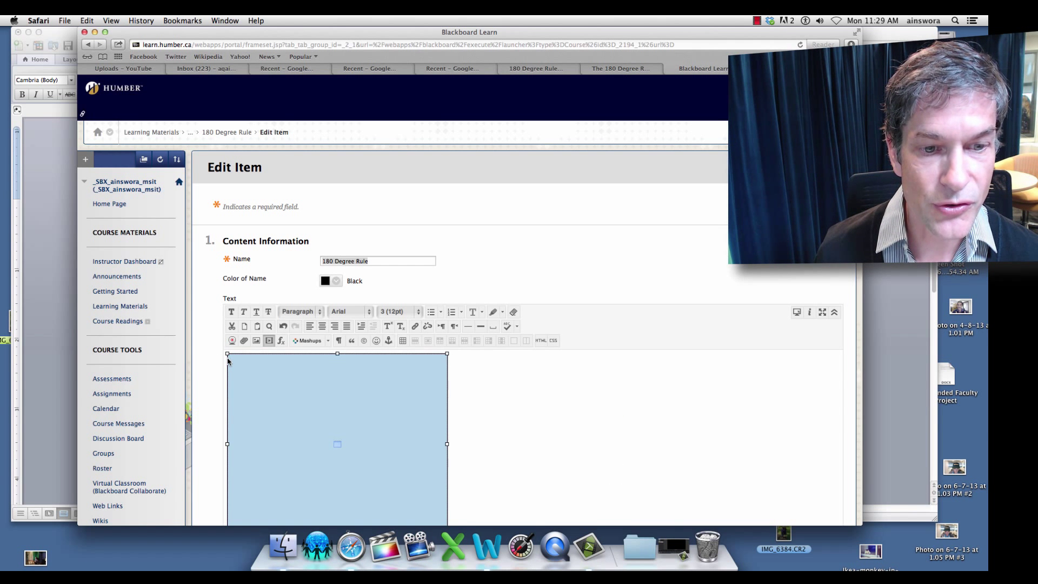
left_click(488, 368)
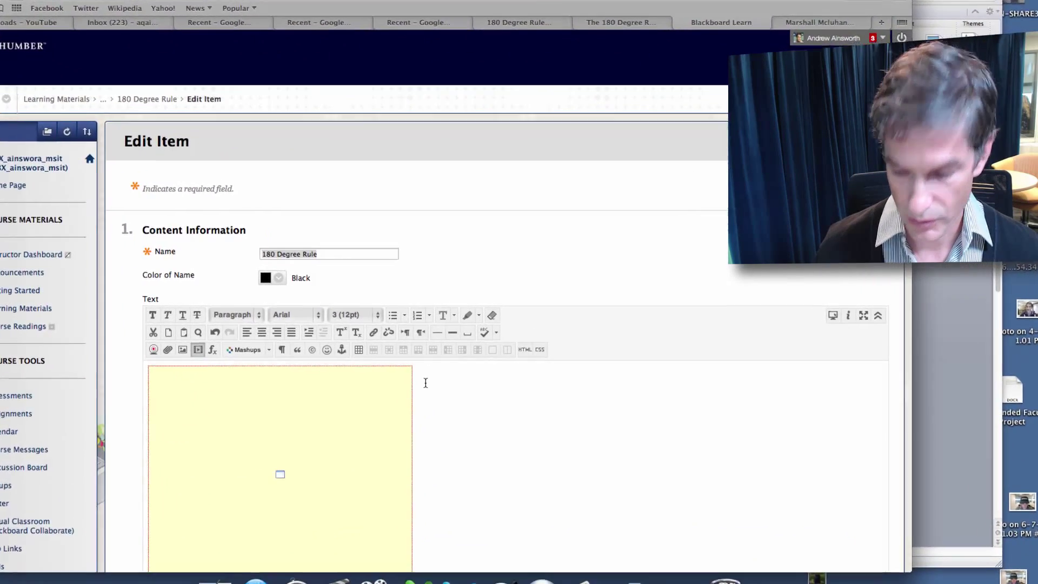
scroll(512, 426, "down", 5)
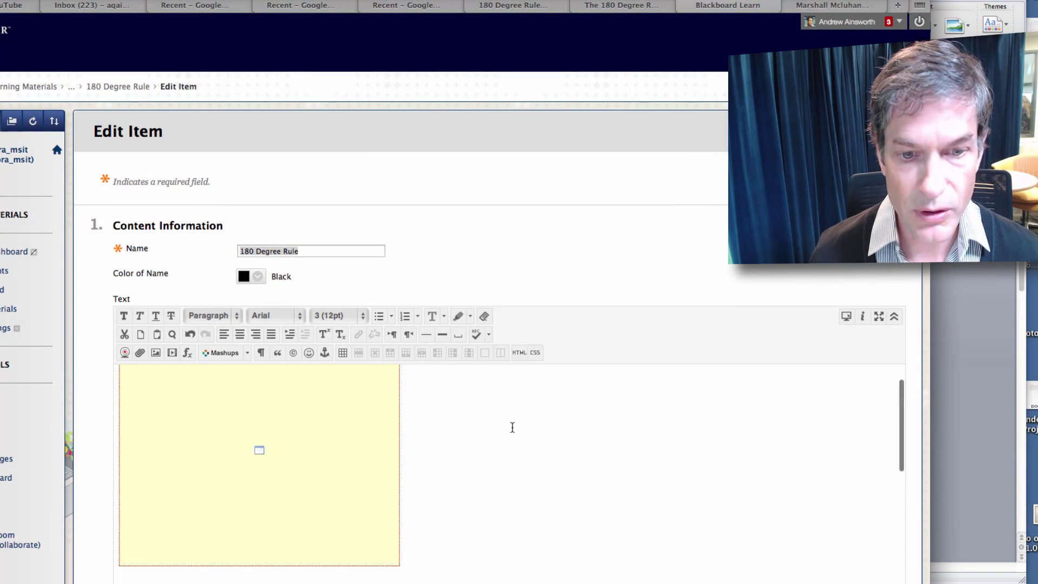
left_click(120, 431)
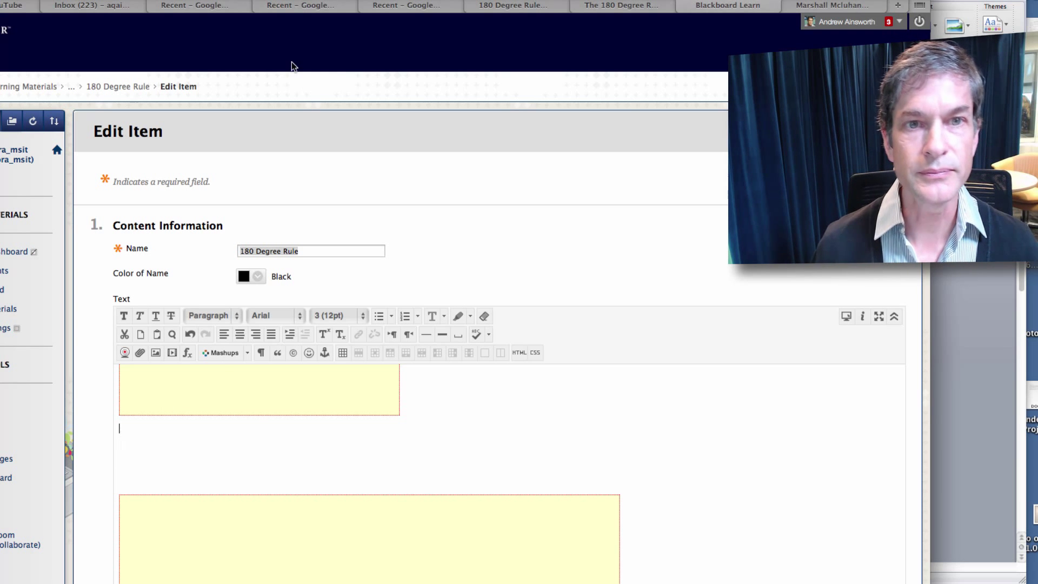
Copy the opening instruction sentence from the Word quiz questions document
key("super+Tab")
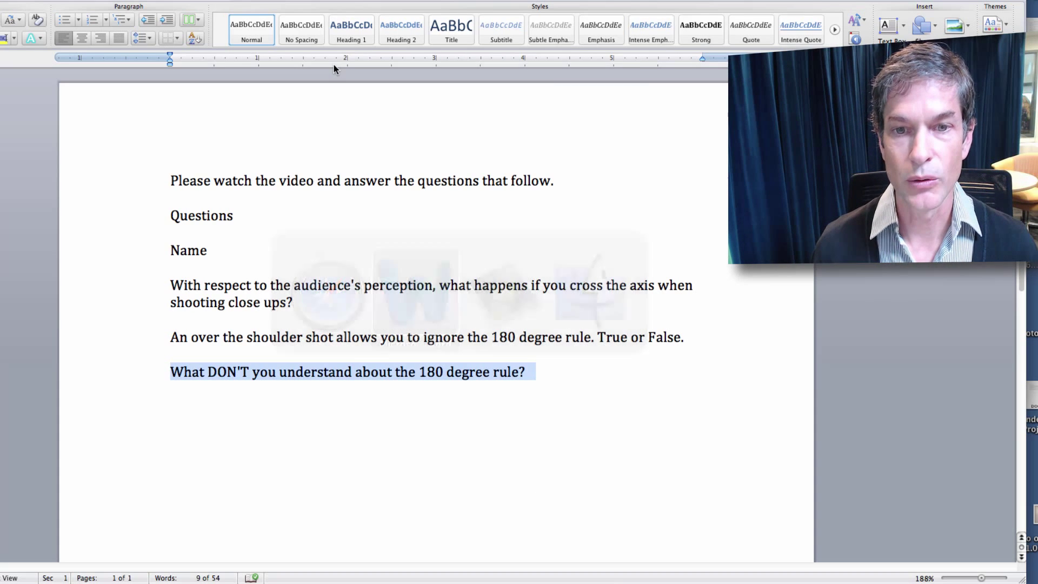
left_click_drag(554, 184, 139, 181)
key("super+c")
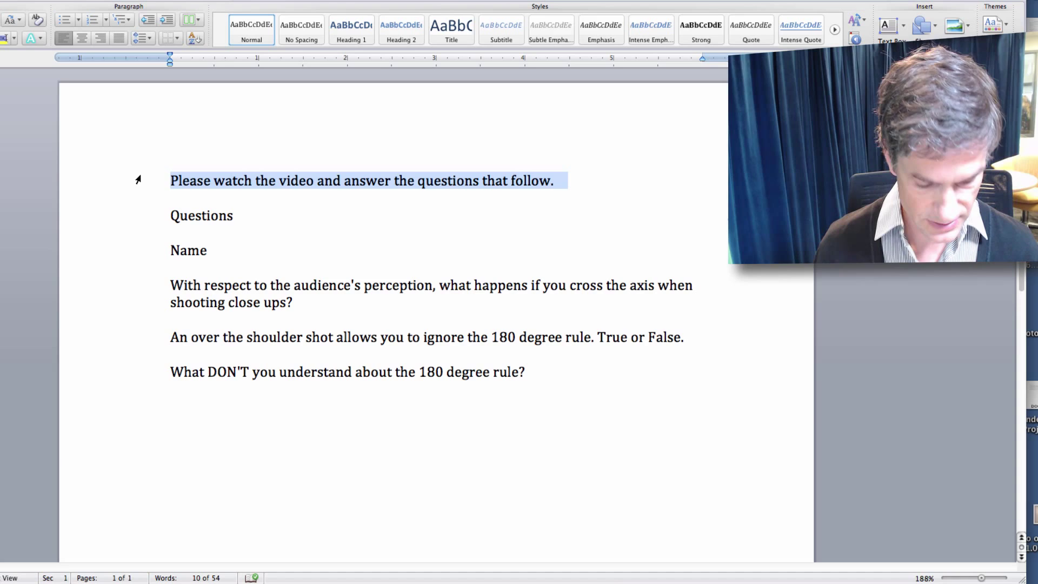
key("super+Tab")
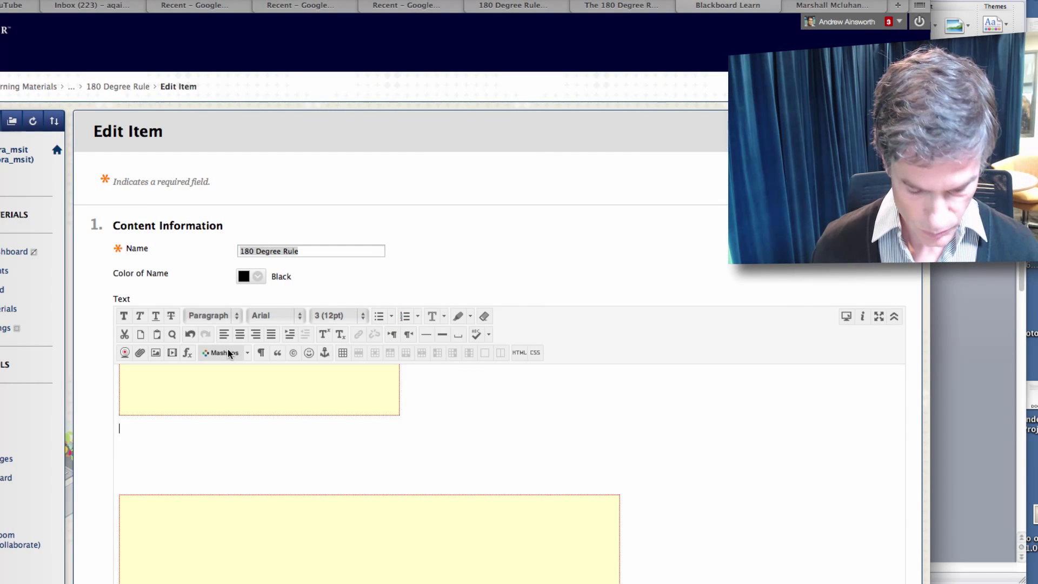
Move 'Please watch the video and answer the questions that follow.' onto a new line above the video
key("super+v")
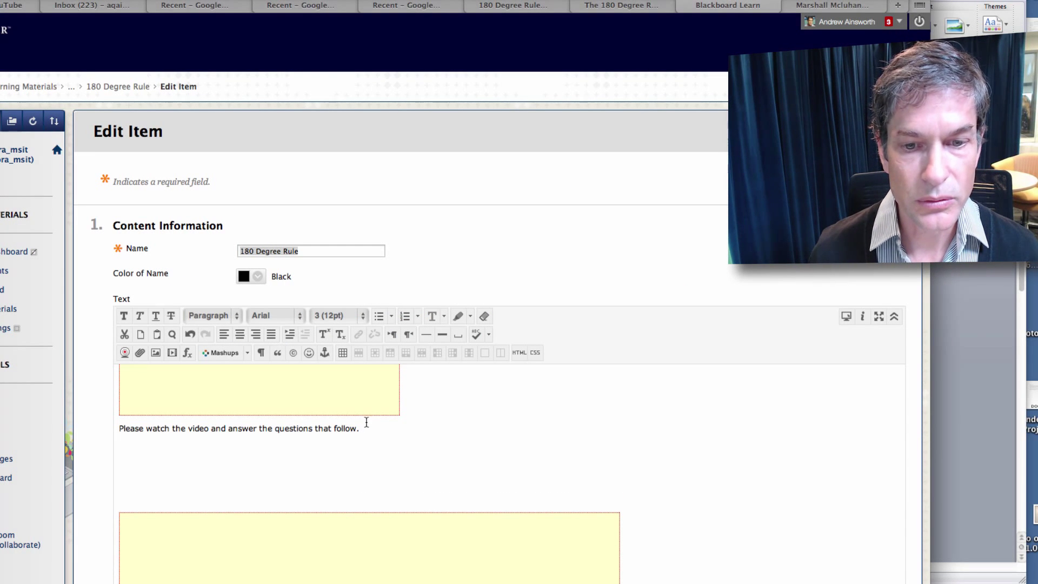
left_click_drag(366, 422, 115, 424)
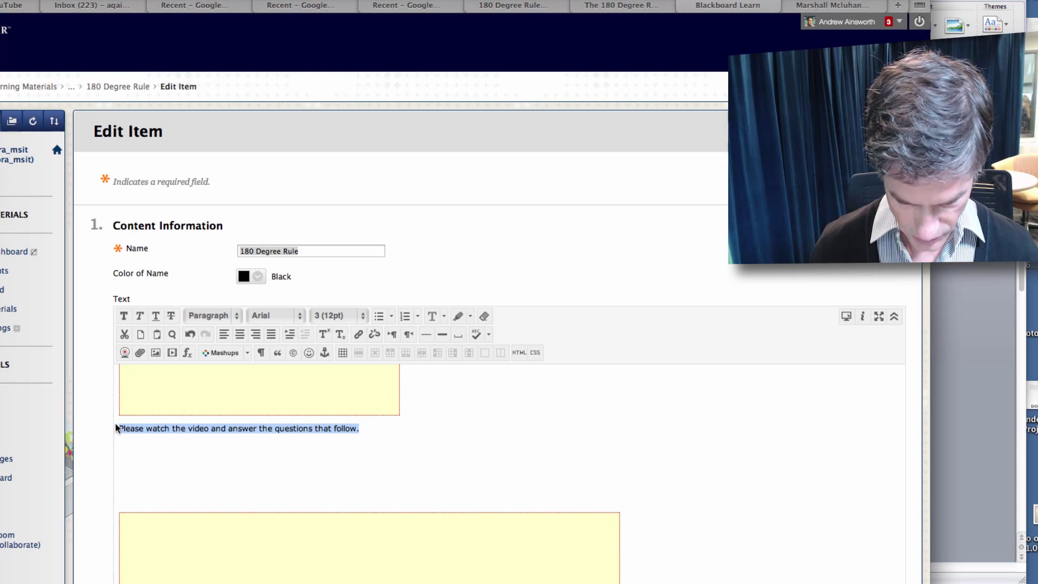
key("super+x")
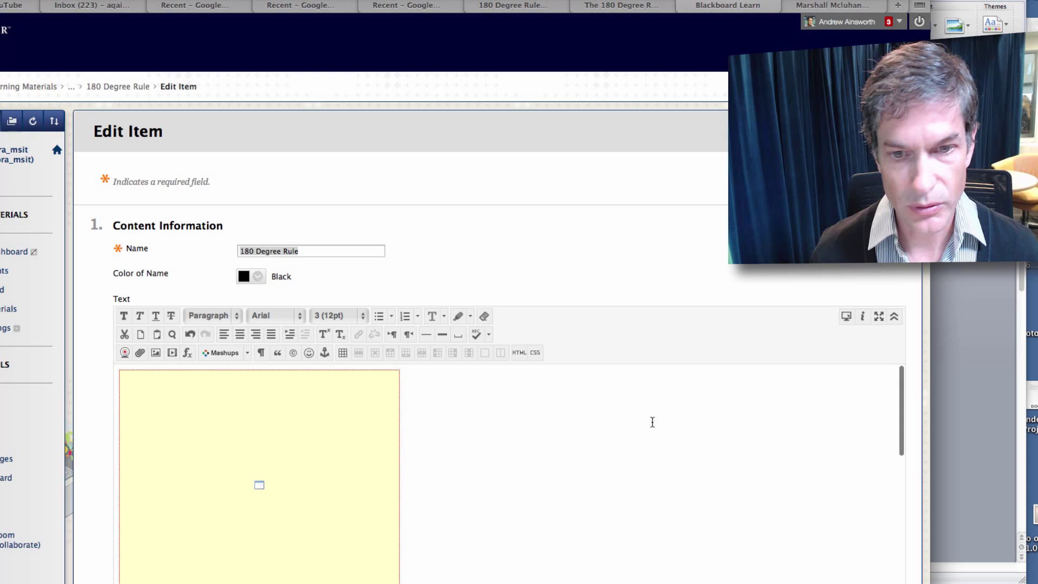
left_click(119, 384)
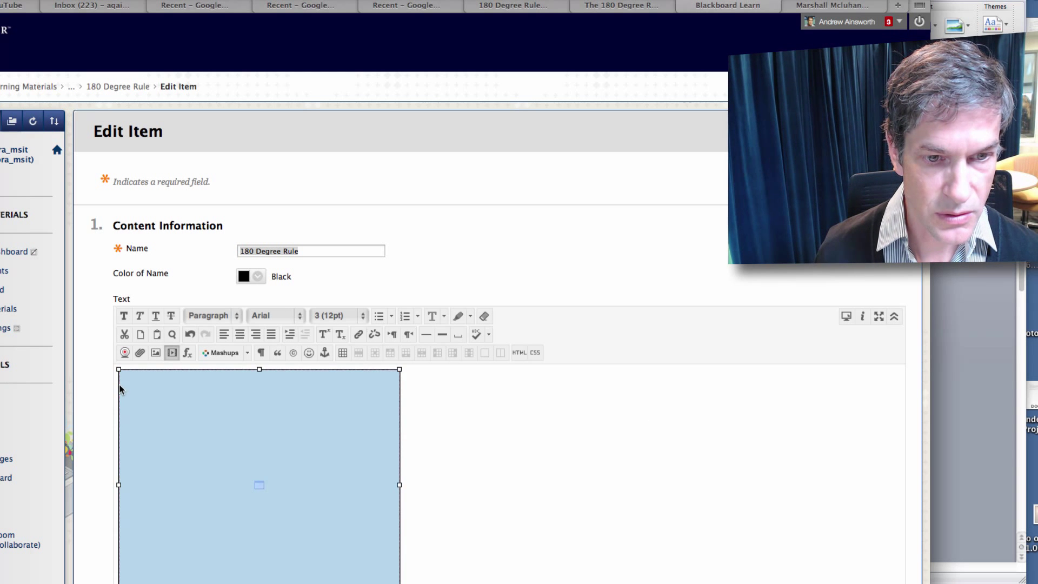
key("Return")
key("Return")
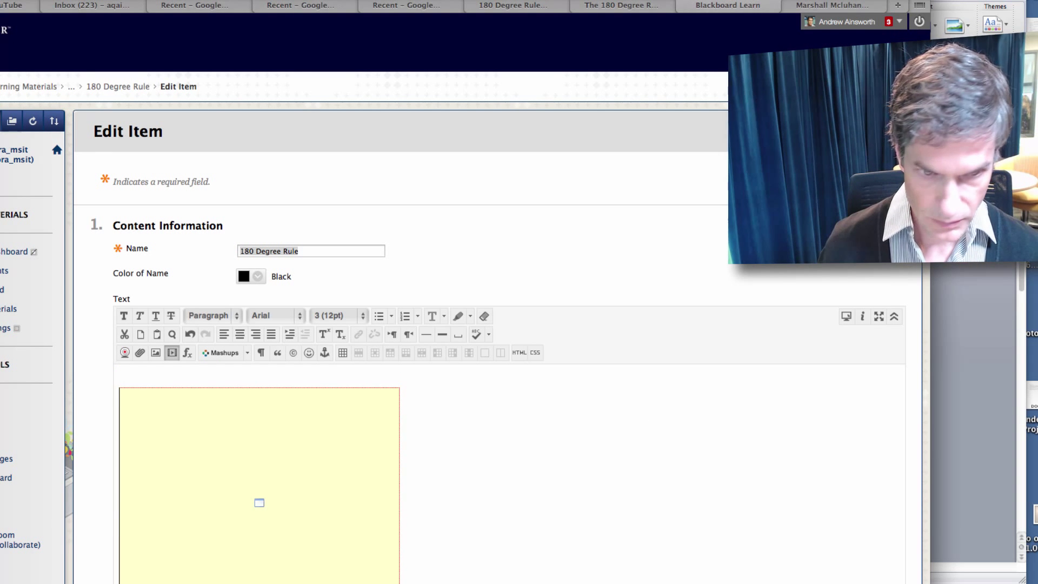
left_click(124, 382)
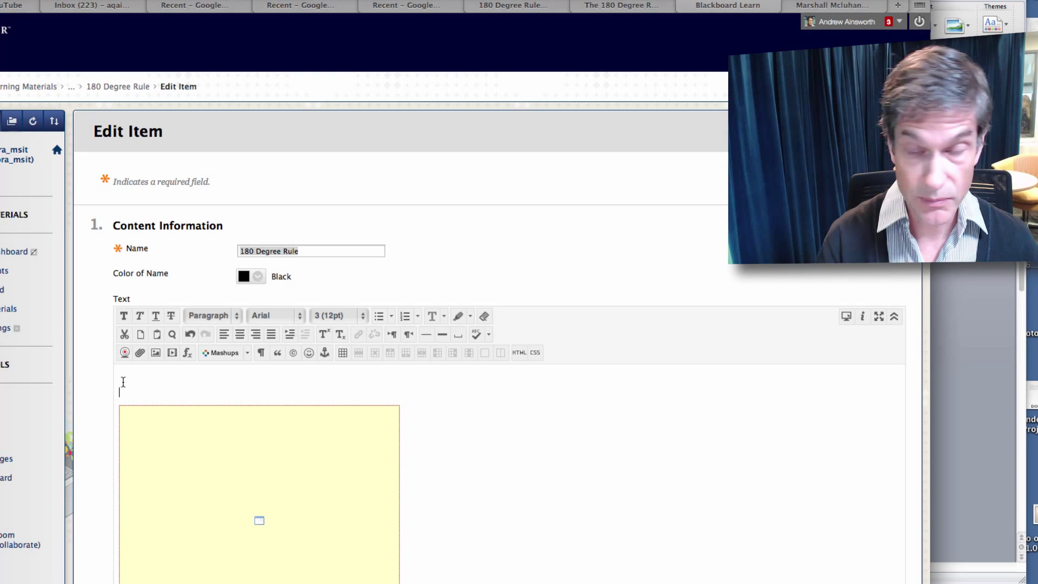
key("super+v")
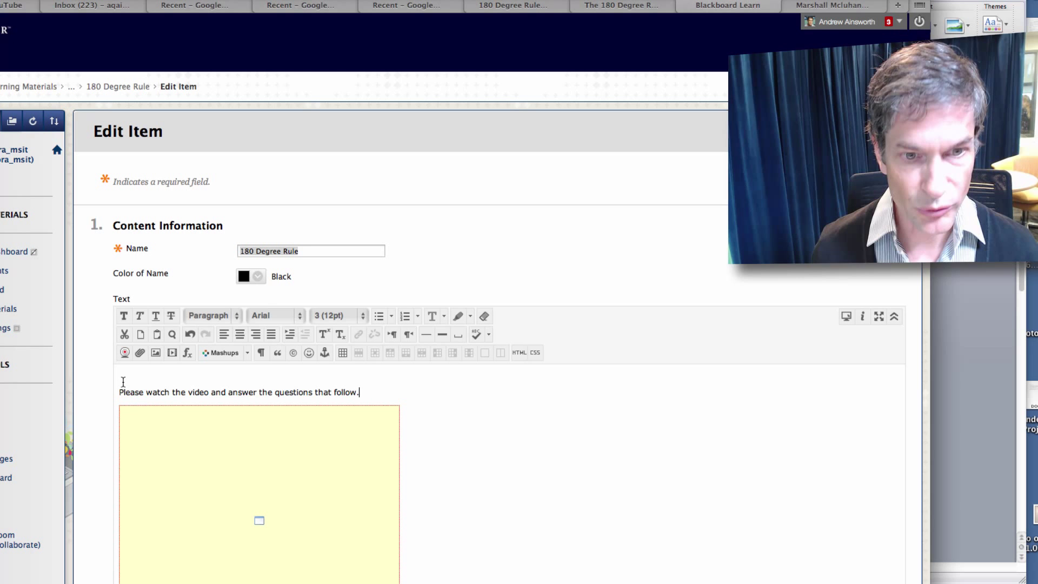
Delete the extra blank lines between the video and quiz embeds
scroll(521, 405, "down", 5)
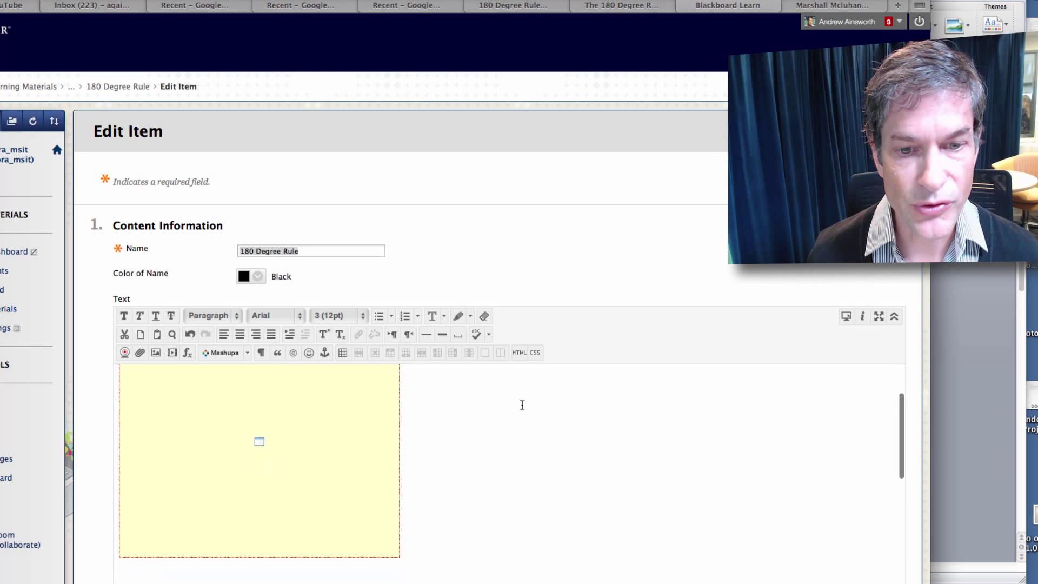
left_click(152, 449)
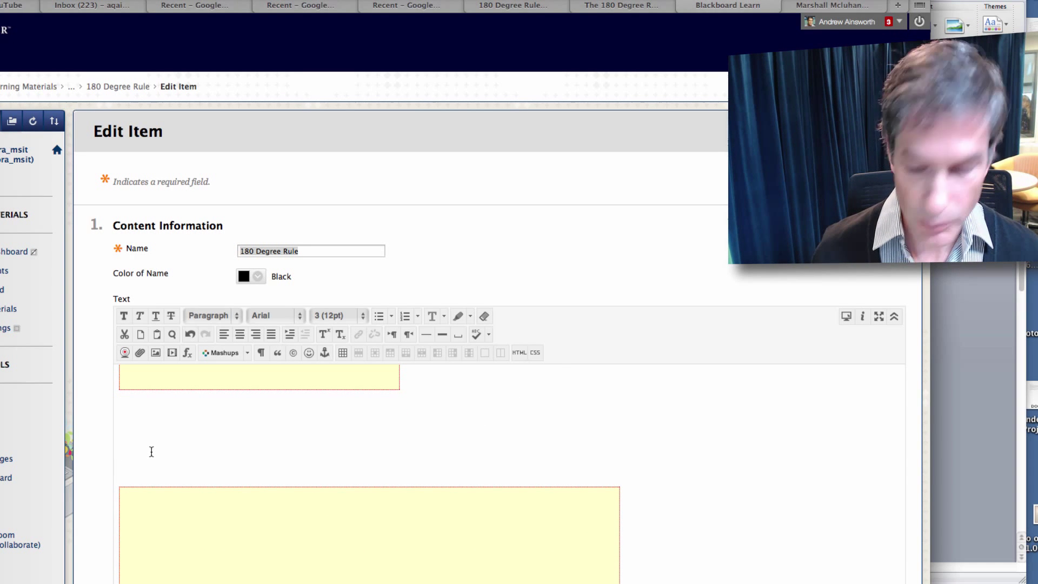
key("BackSpace")
key("BackSpace")
key("BackSpace")
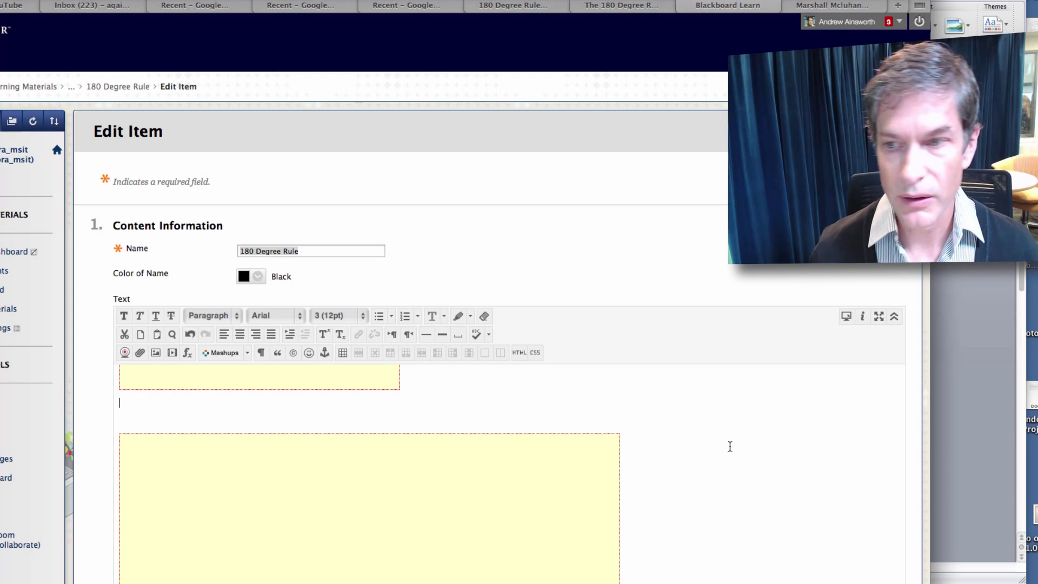
key("BackSpace")
key("BackSpace")
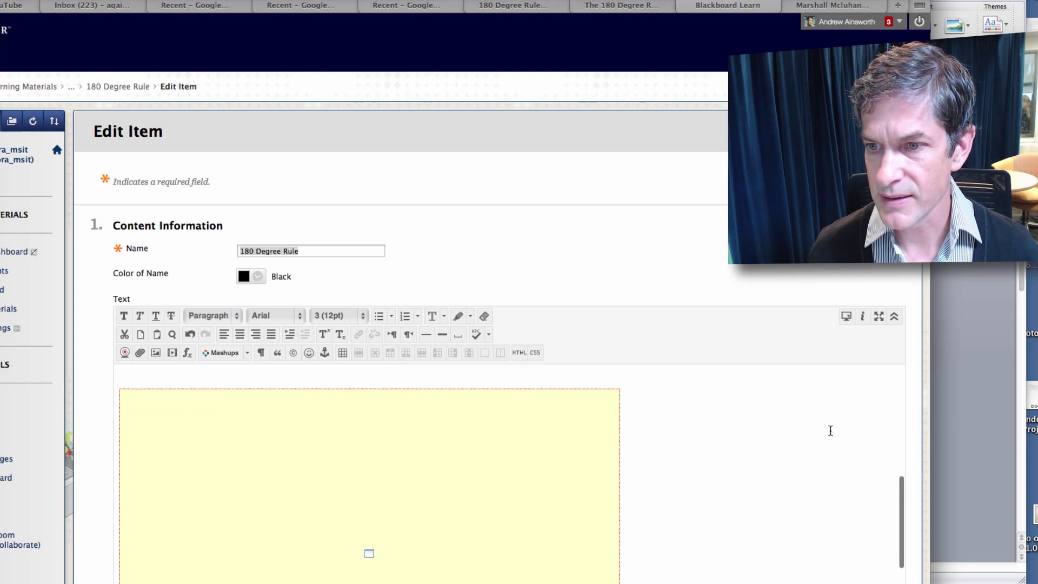
scroll(831, 430, "down", 3)
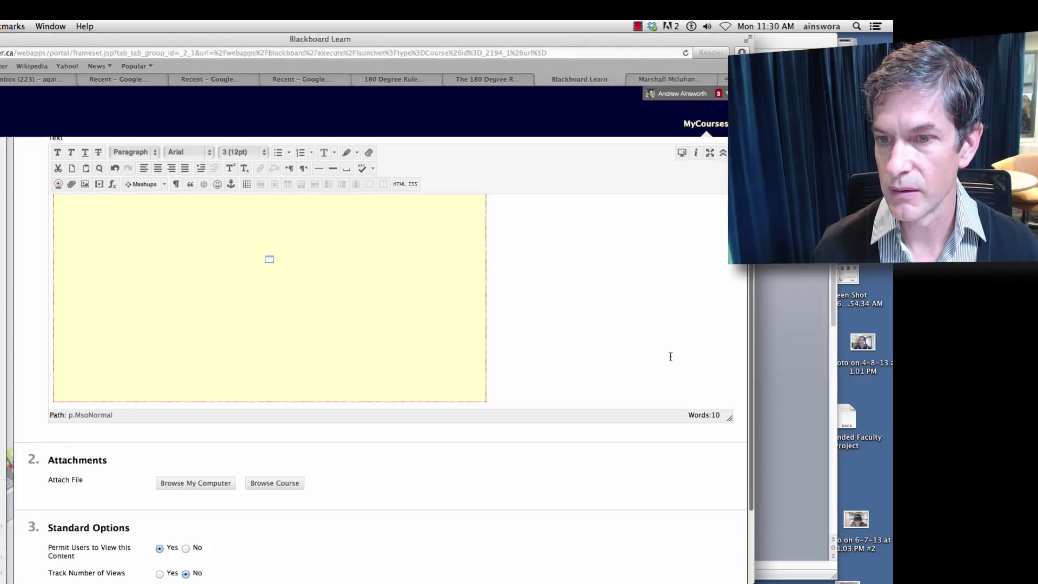
Submit the item edits and switch Edit Mode off to view Week 2 as a student
scroll(828, 419, "up", 2)
scroll(573, 368, "up", 1)
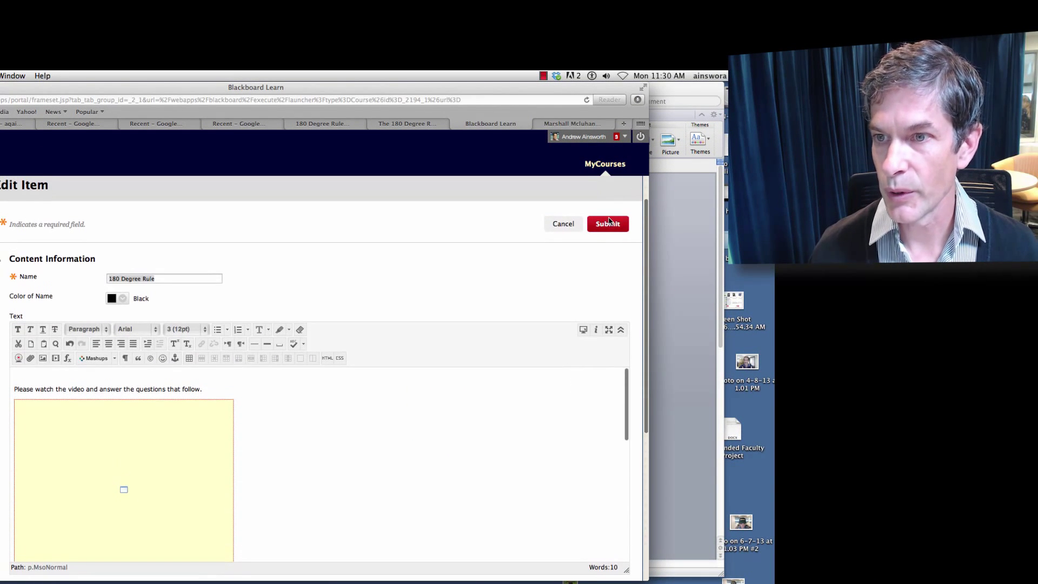
left_click(607, 224)
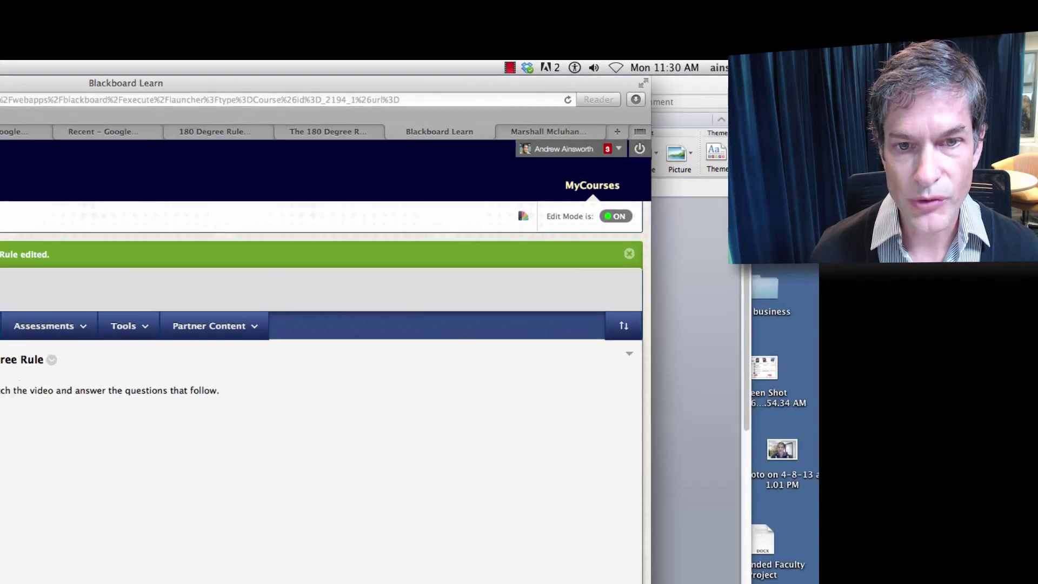
left_click(611, 231)
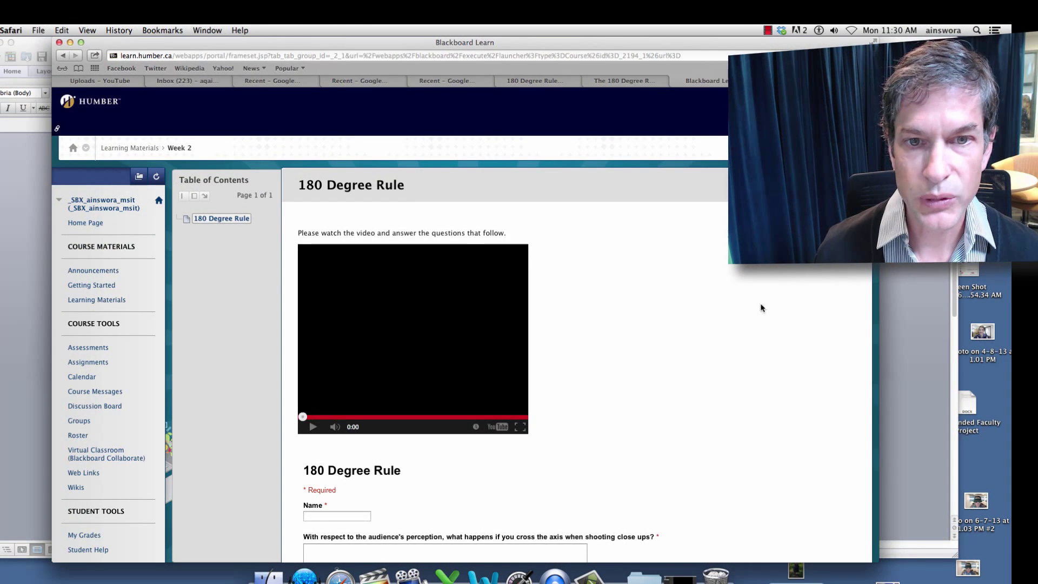
Try the embedded quiz's Name field, then go to Google Drive's Recent files
scroll(865, 314, "down", 5)
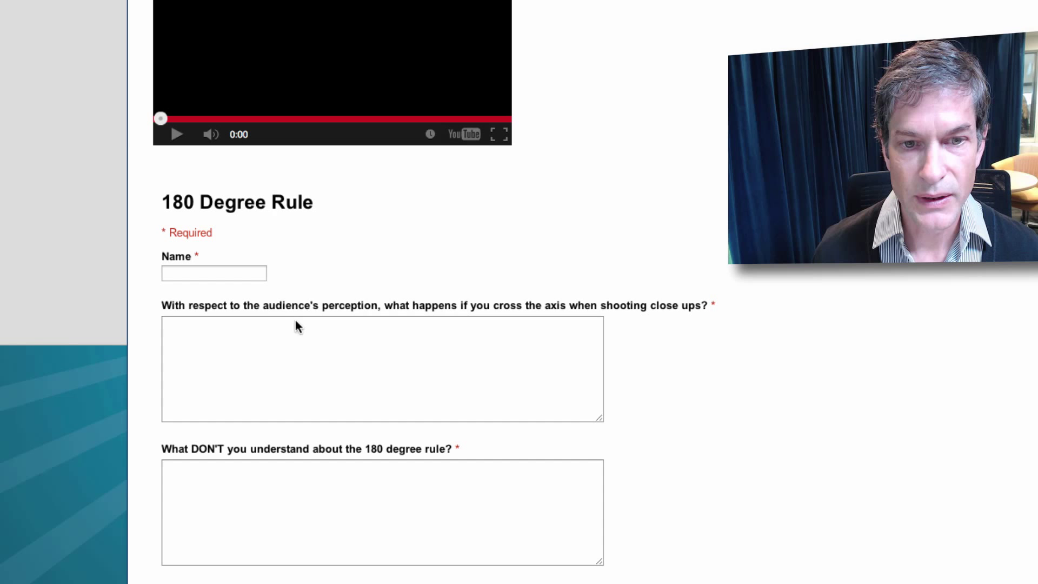
left_click(236, 273)
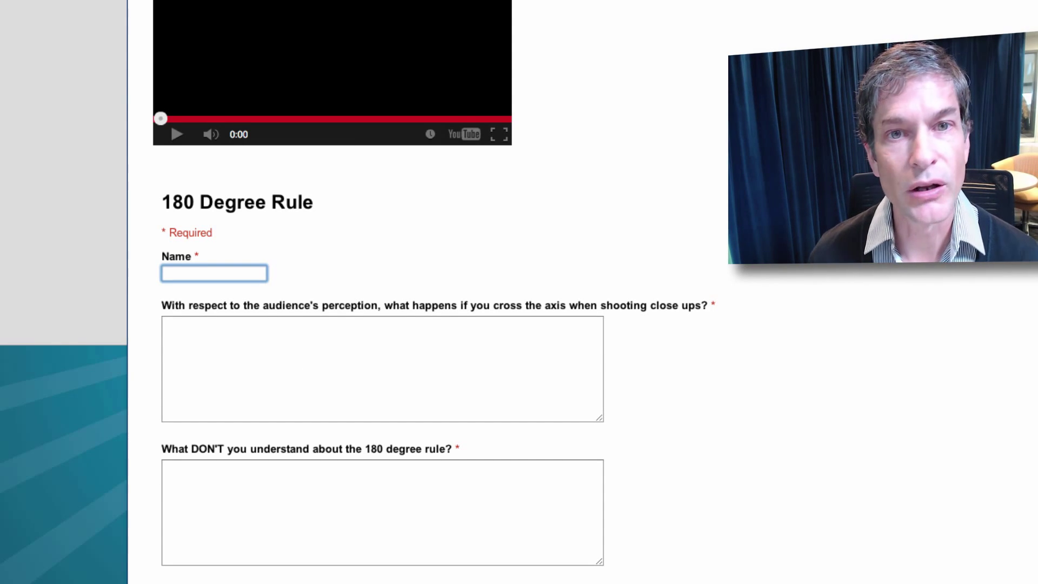
left_click(358, 60)
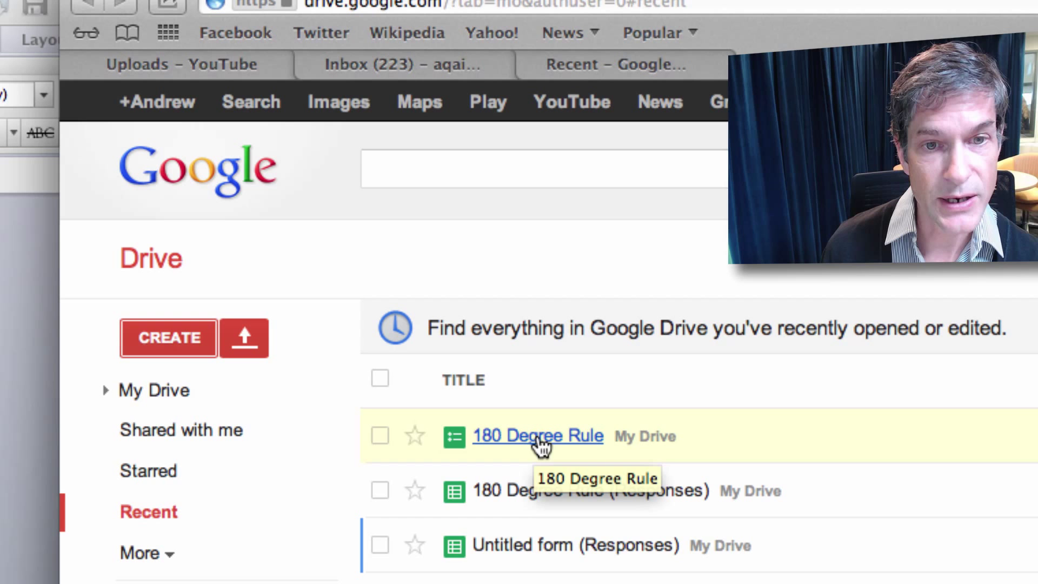
Open the '180 Degree Rule (Responses)' spreadsheet from Drive's Recent list
left_click(526, 496)
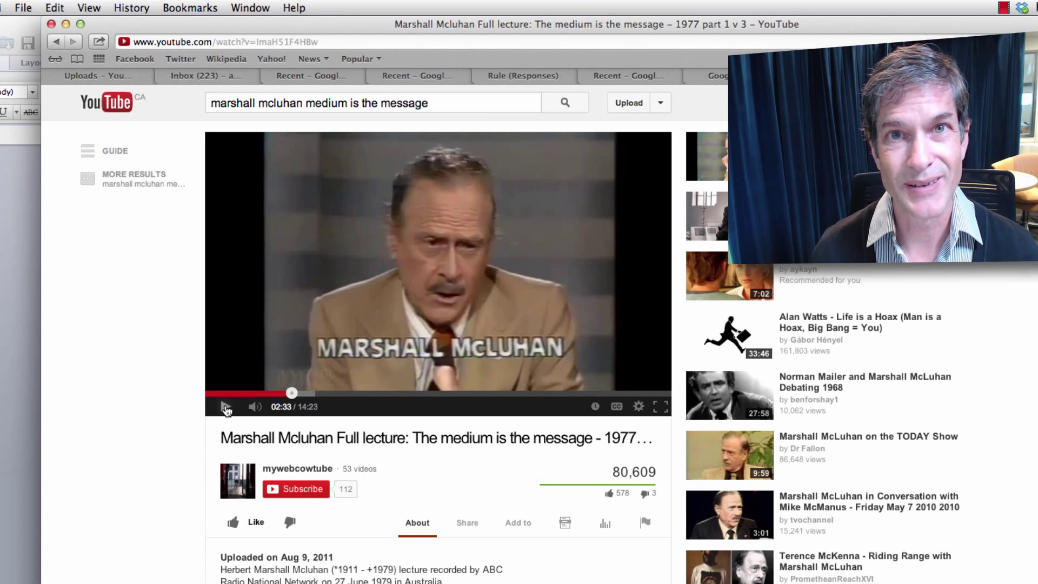
Resume the Marshall McLuhan lecture from 02:33
left_click(226, 409)
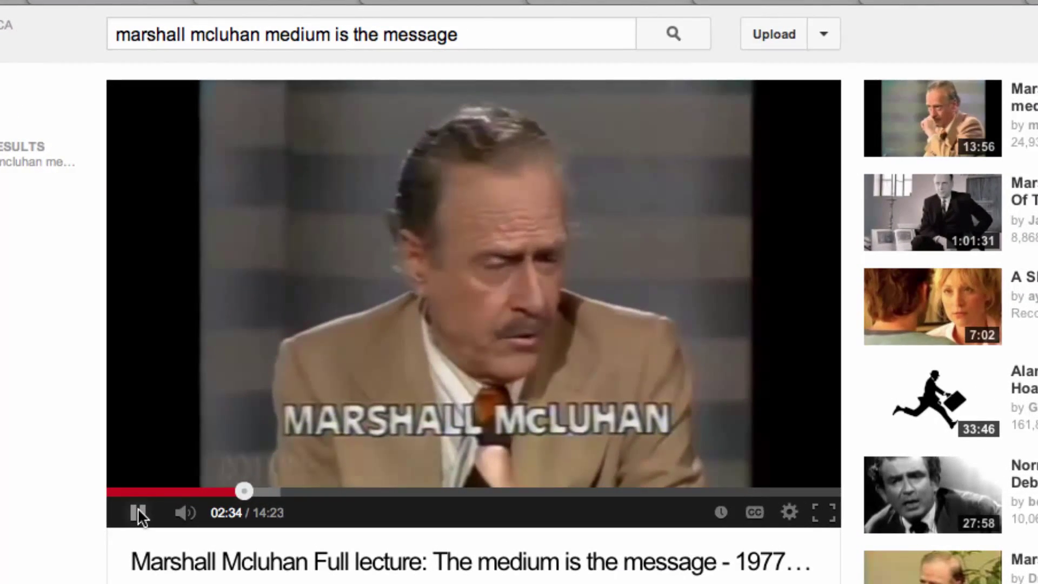